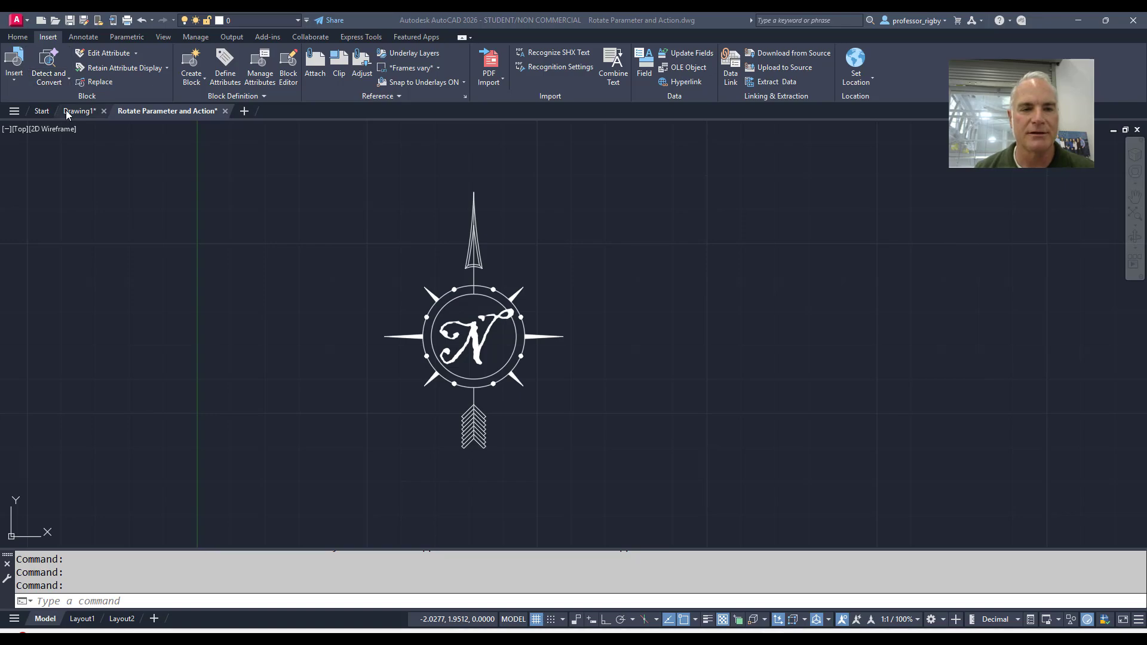
Switch to Drawing1 and insert the compass block in the open area of Layout1, near the title strip
{"action": "mouse_move", "coordinate": [70, 115]}
{"action": "left_click", "coordinate": [122, 177]}
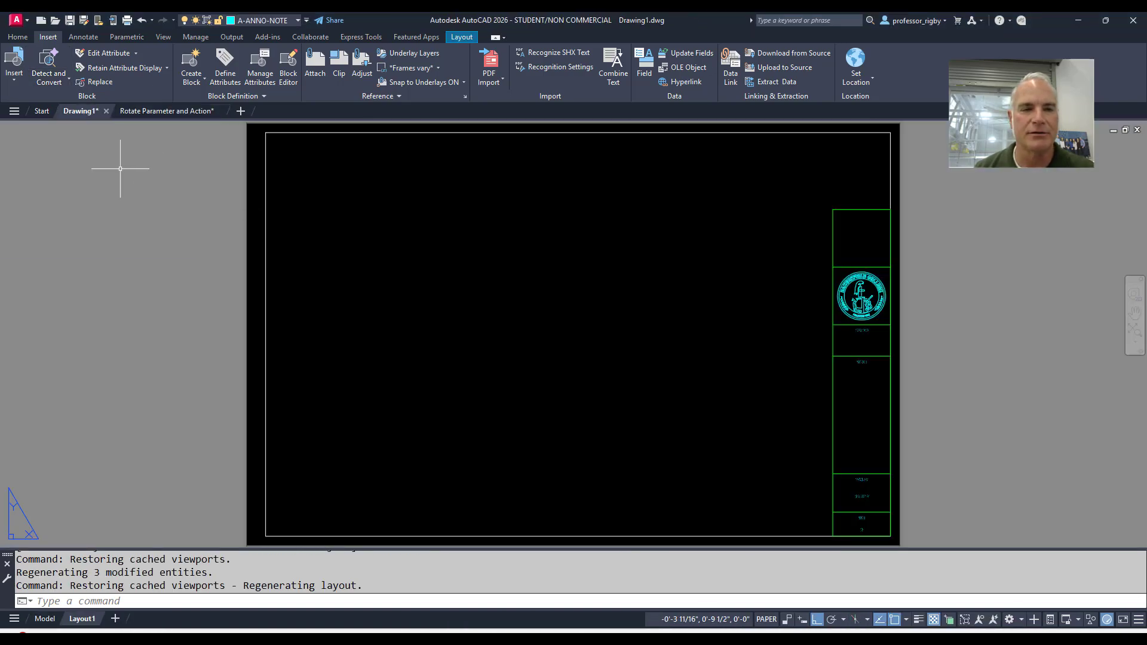
{"action": "left_click", "coordinate": [14, 71]}
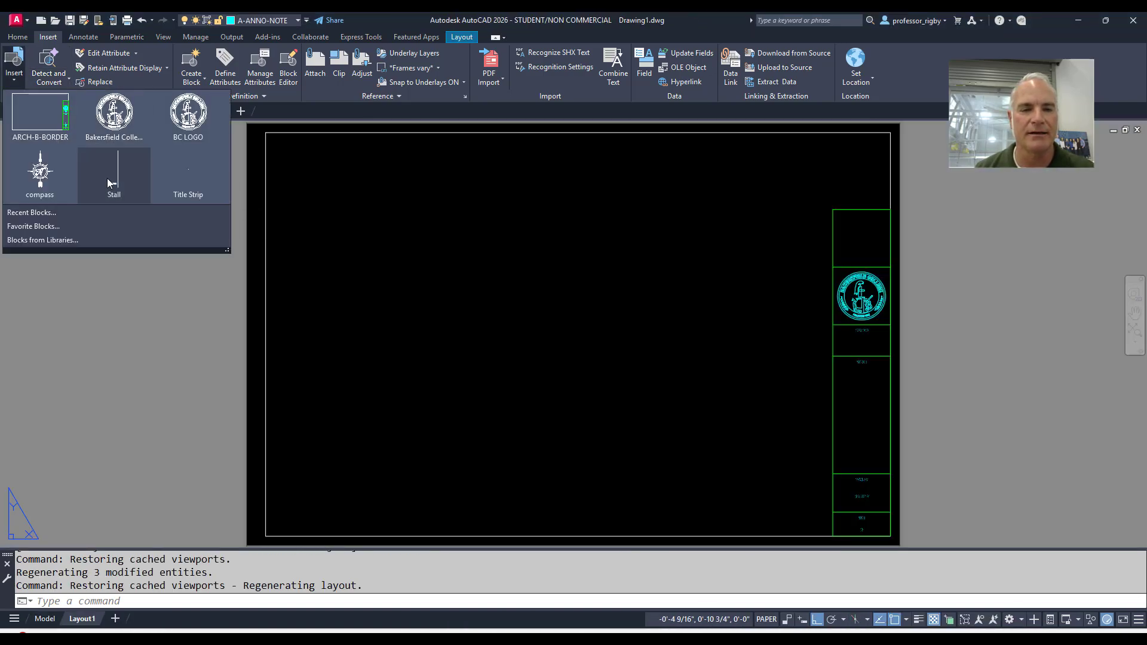
{"action": "left_click", "coordinate": [39, 178]}
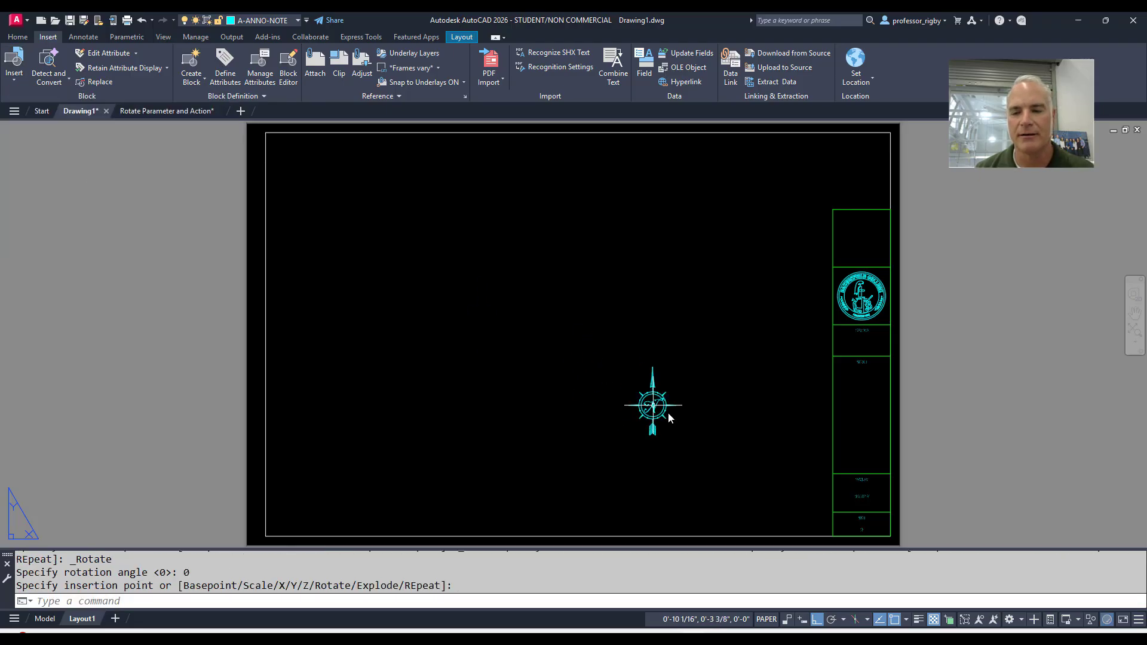
{"action": "scroll", "coordinate": [671, 412], "scroll_direction": "up", "scroll_amount": 3}
{"action": "scroll", "coordinate": [582, 335], "scroll_direction": "up", "scroll_amount": 2}
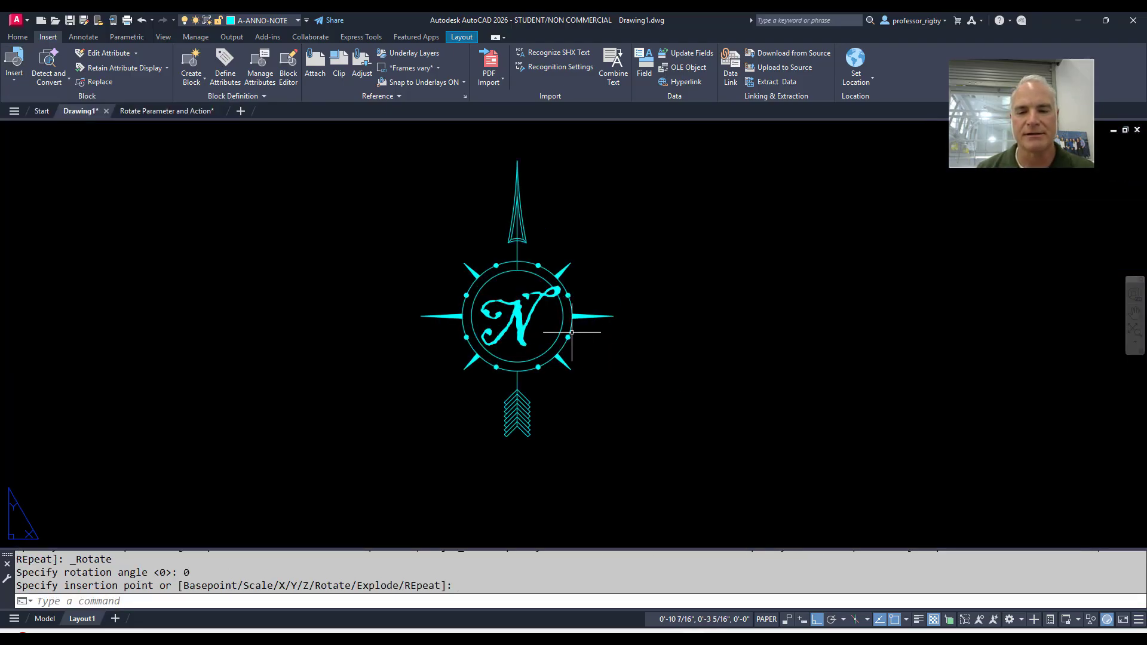
{"action": "left_click", "coordinate": [546, 282]}
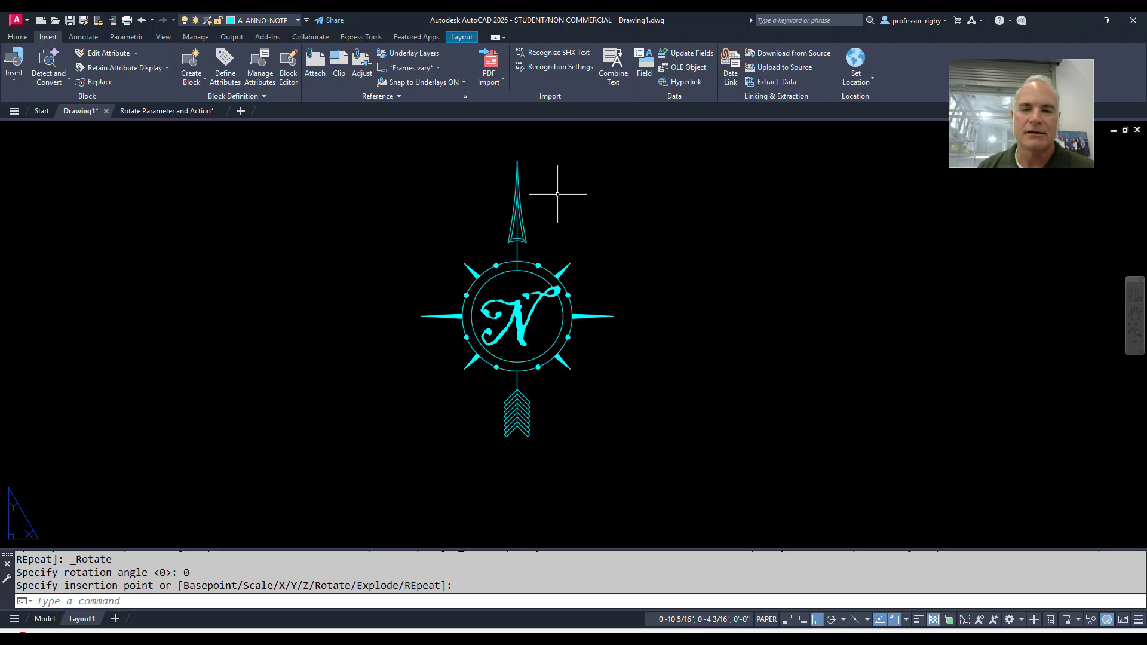
Turn Ortho off and rotate the inserted compass with its angle grip so the arrow points diagonally up and to the left
{"action": "left_click", "coordinate": [519, 191]}
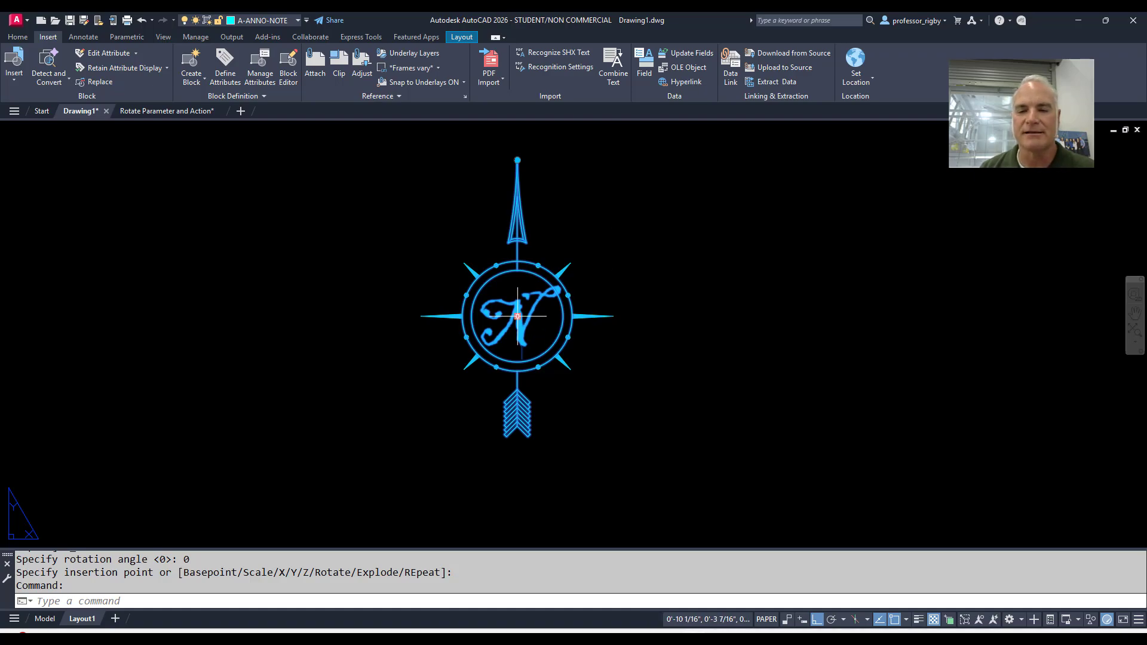
{"action": "left_click", "coordinate": [517, 160]}
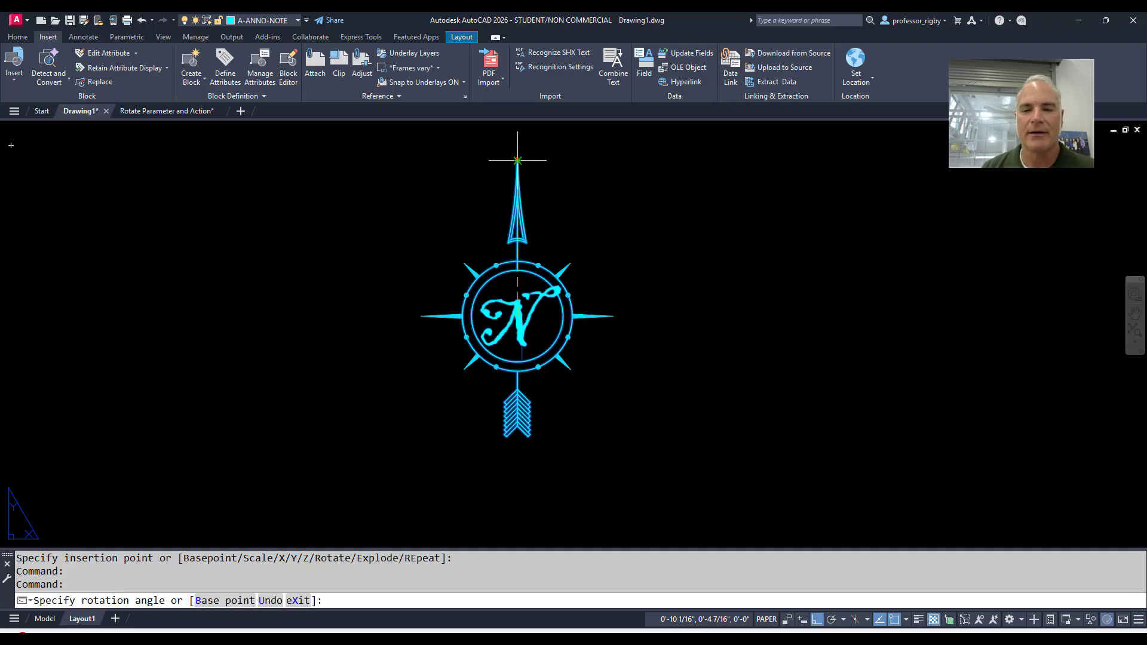
{"action": "key", "text": "F8"}
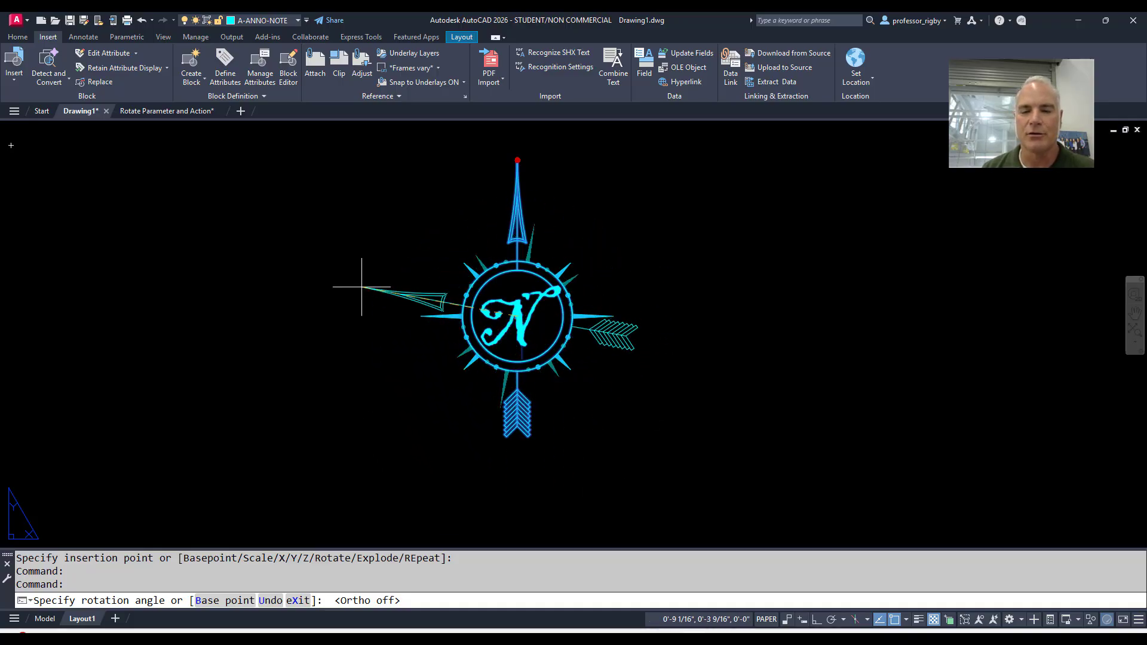
{"action": "left_click", "coordinate": [397, 167]}
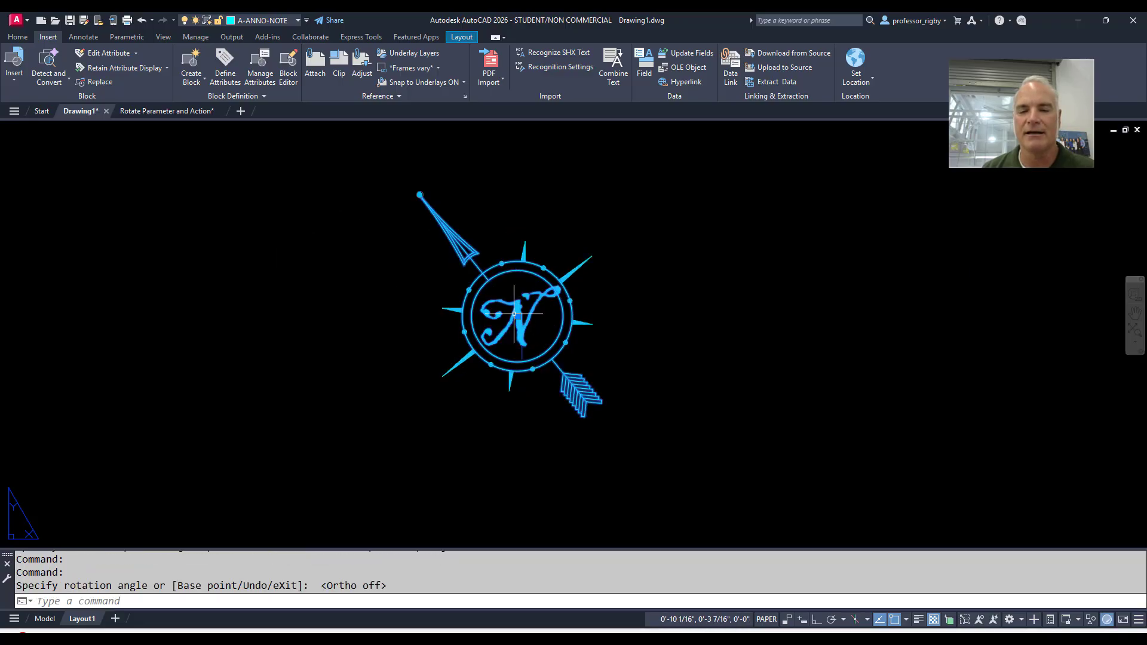
{"action": "key", "text": "Escape"}
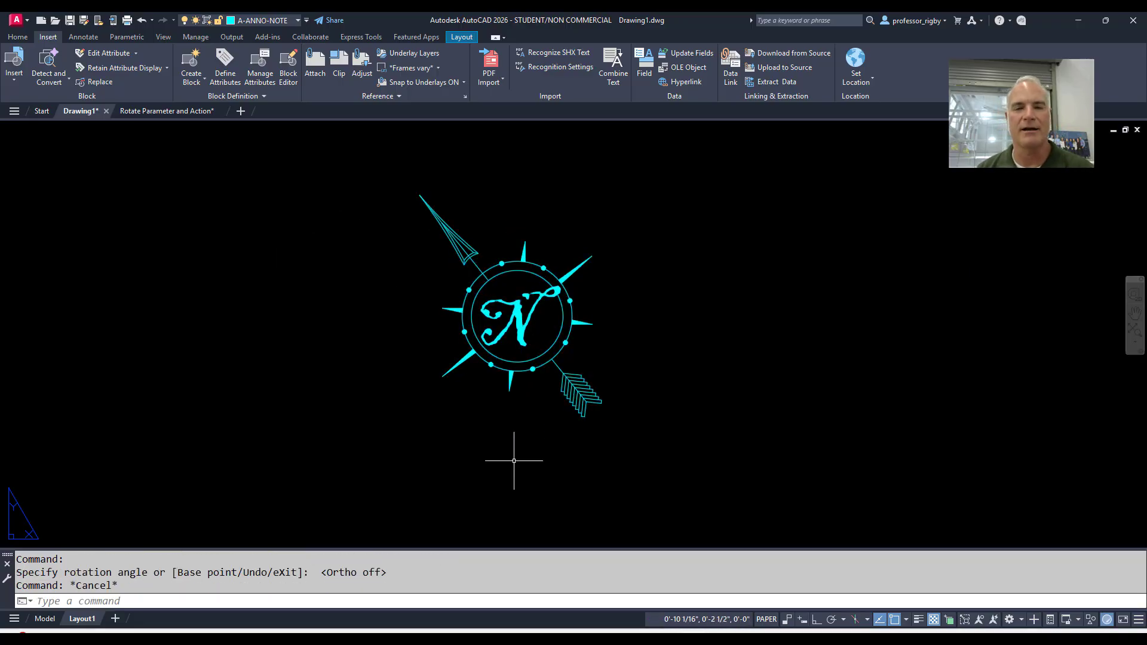
Switch to the Rotate Parameter and Action drawing and examine the font settings of the Script text style
{"action": "left_click", "coordinate": [167, 111]}
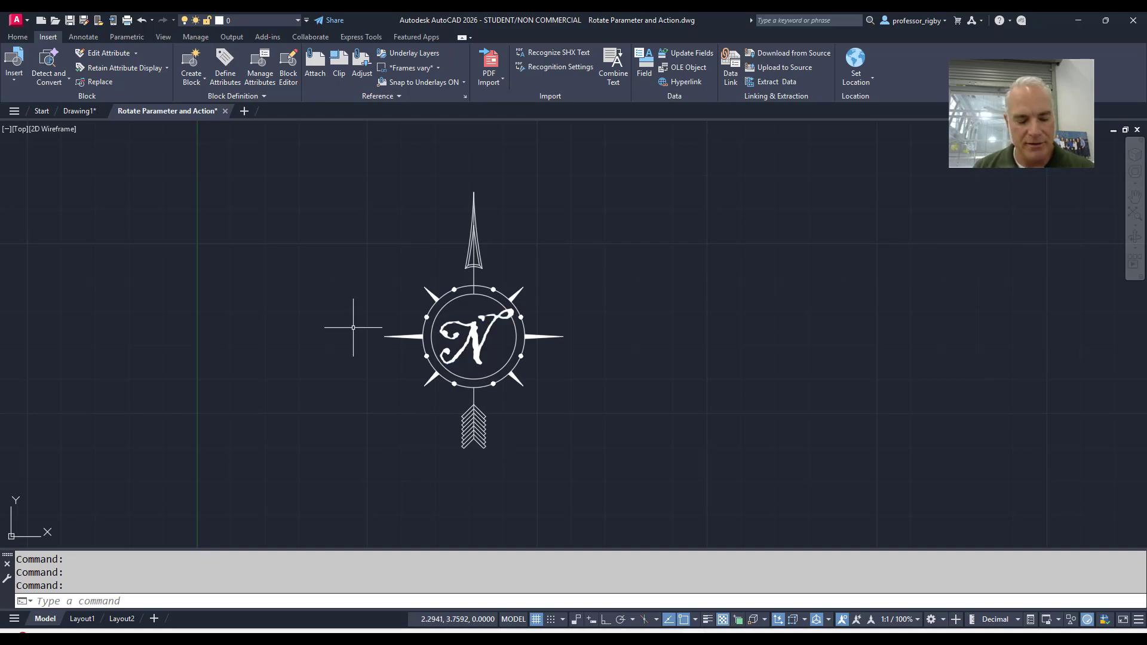
{"action": "type", "text": "ST"}
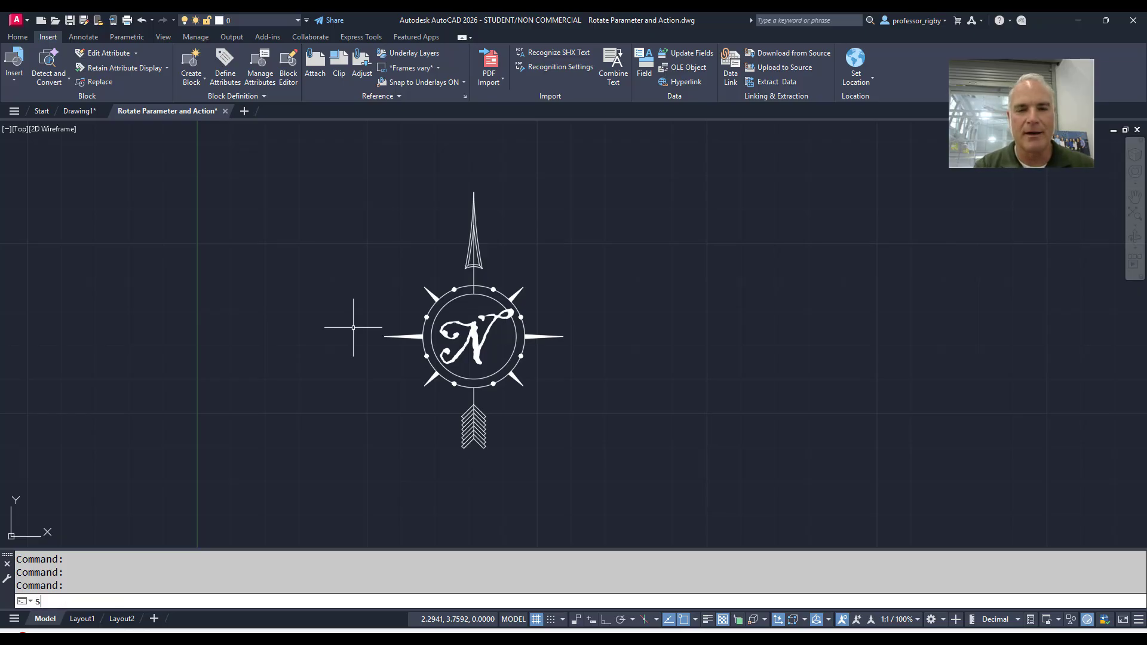
{"action": "key", "text": "Return"}
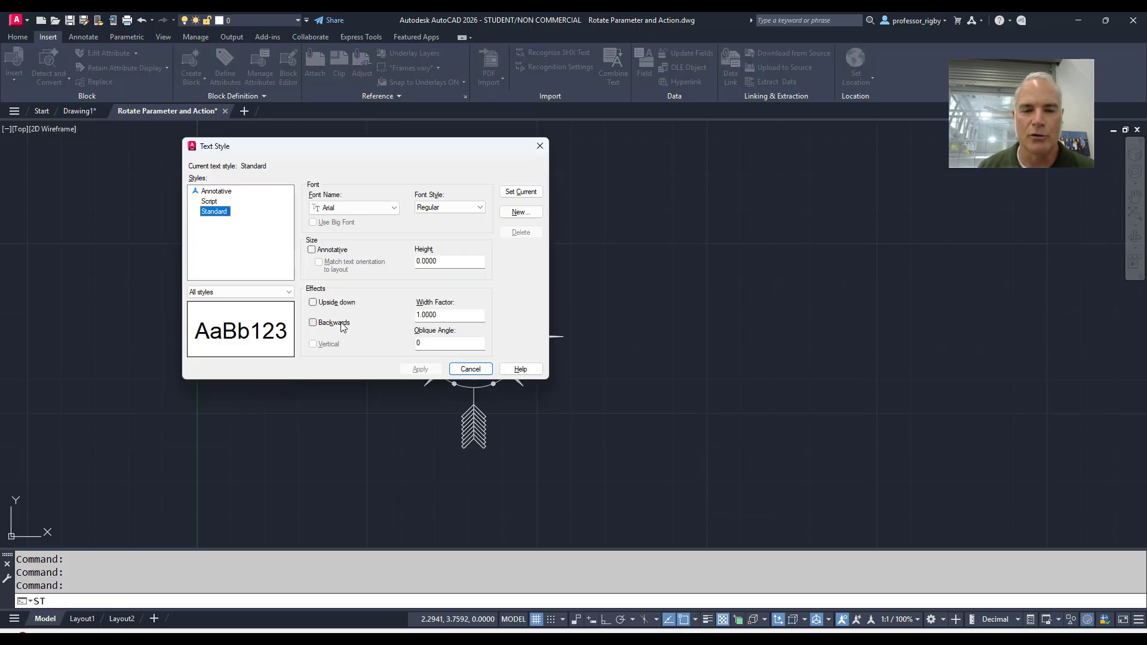
{"action": "left_click", "coordinate": [218, 203]}
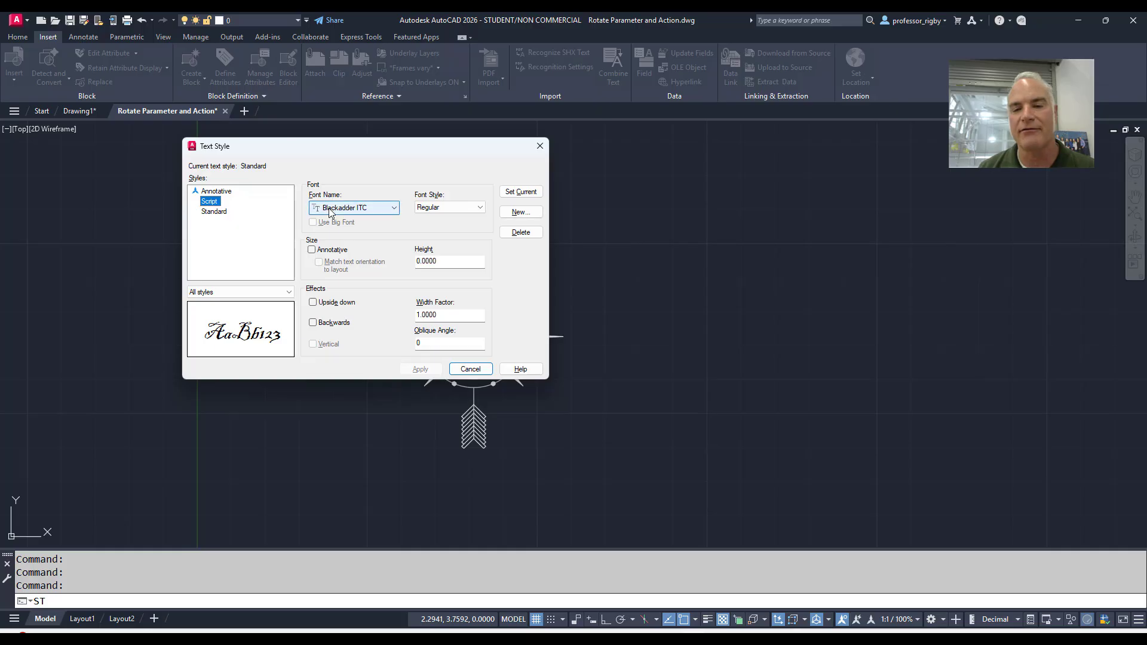
{"action": "left_click", "coordinate": [481, 372]}
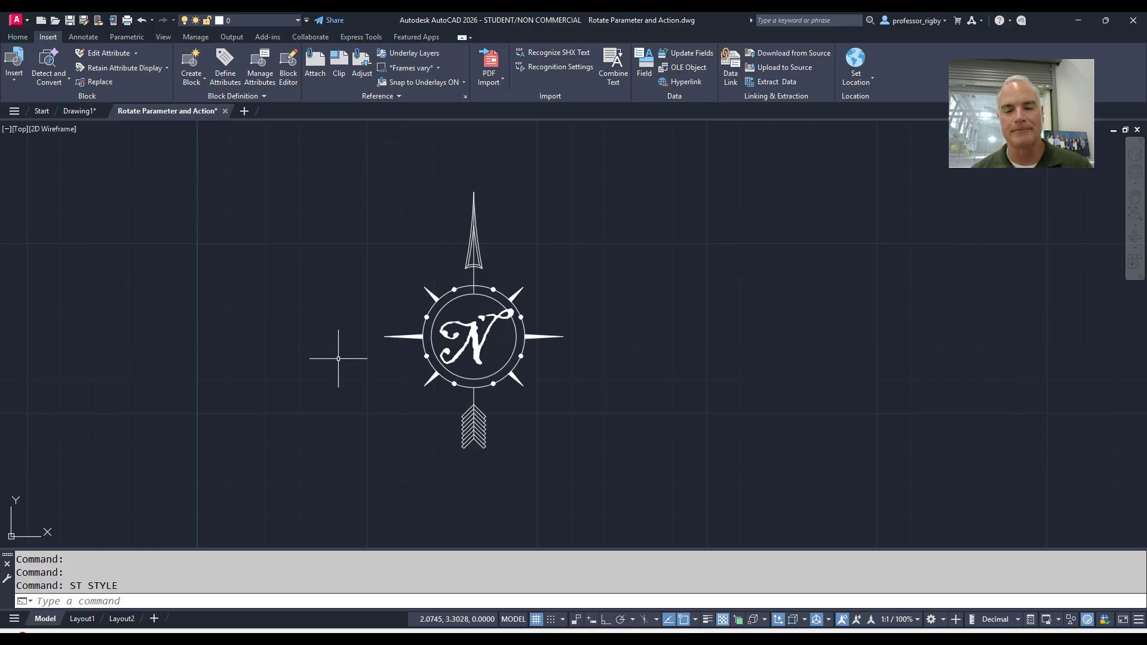
Start a block definition named NortArrow with its base point at the centre of the compass circles
{"action": "scroll", "coordinate": [338, 358], "scroll_direction": "down", "scroll_amount": 3}
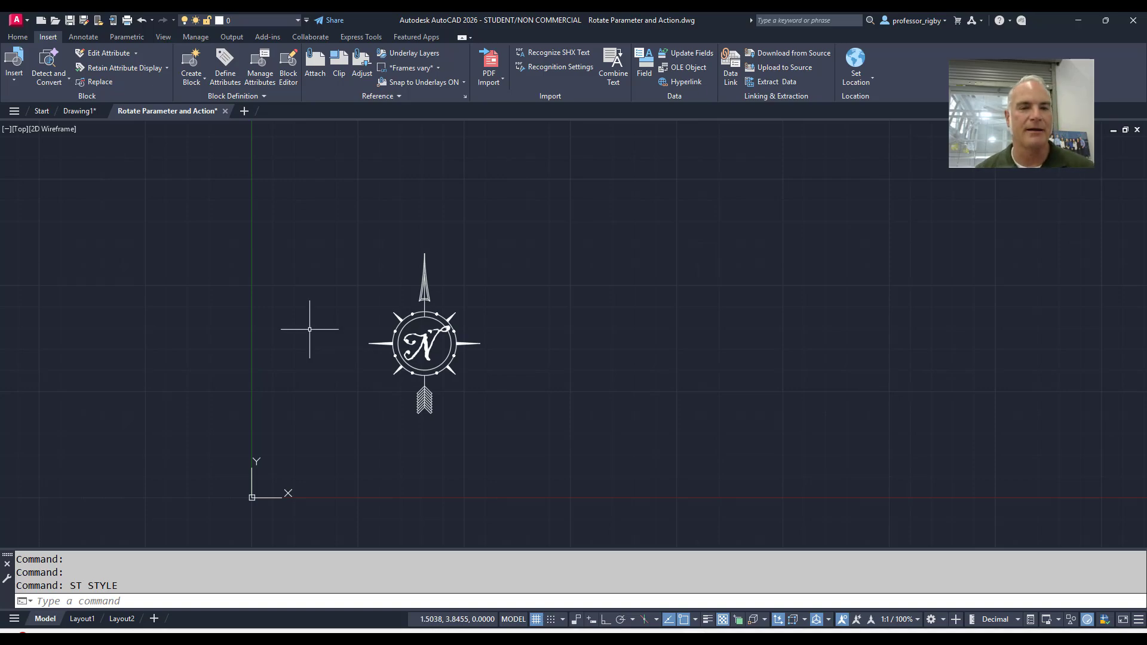
{"action": "key", "text": "ctrl"}
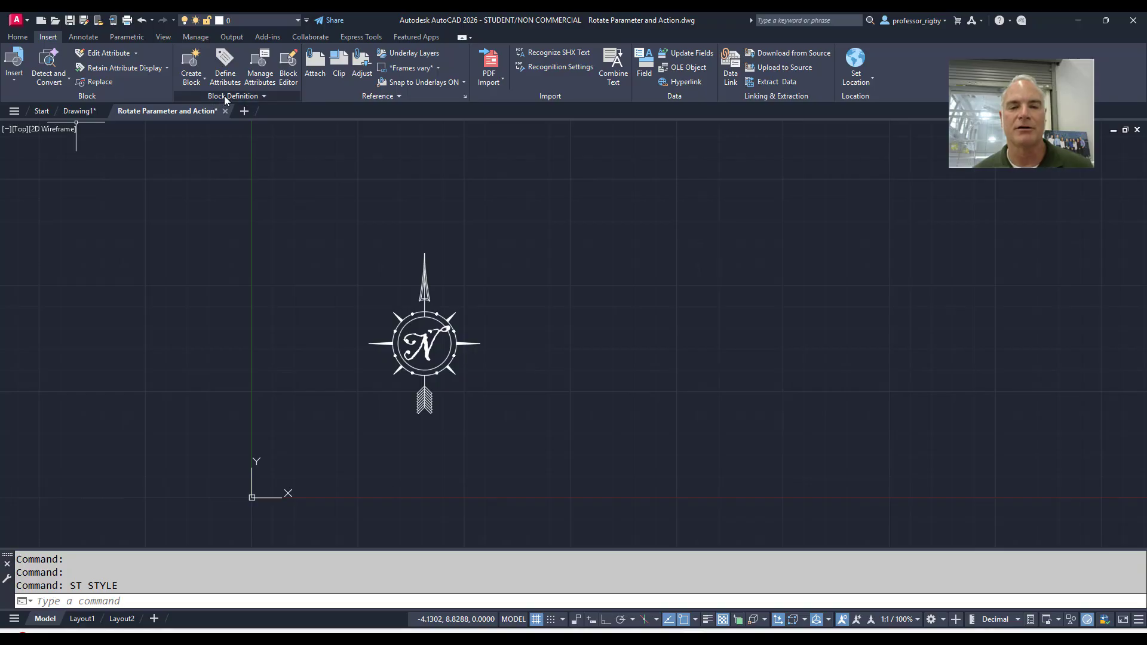
{"action": "left_click", "coordinate": [184, 60]}
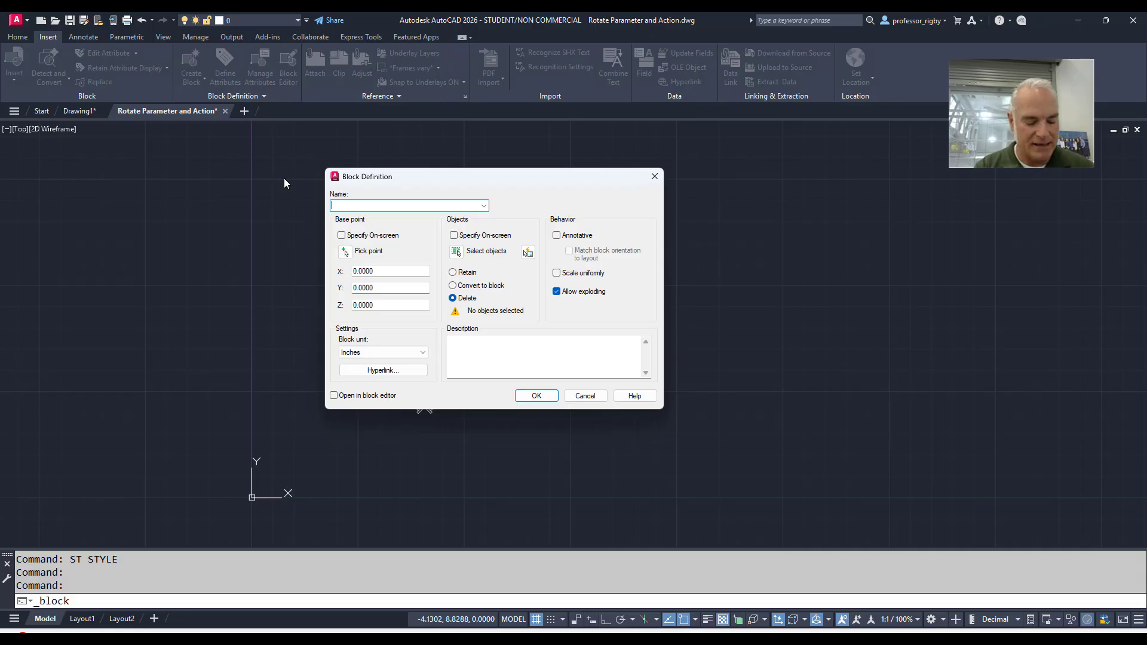
{"action": "type", "text": "NortArrow"}
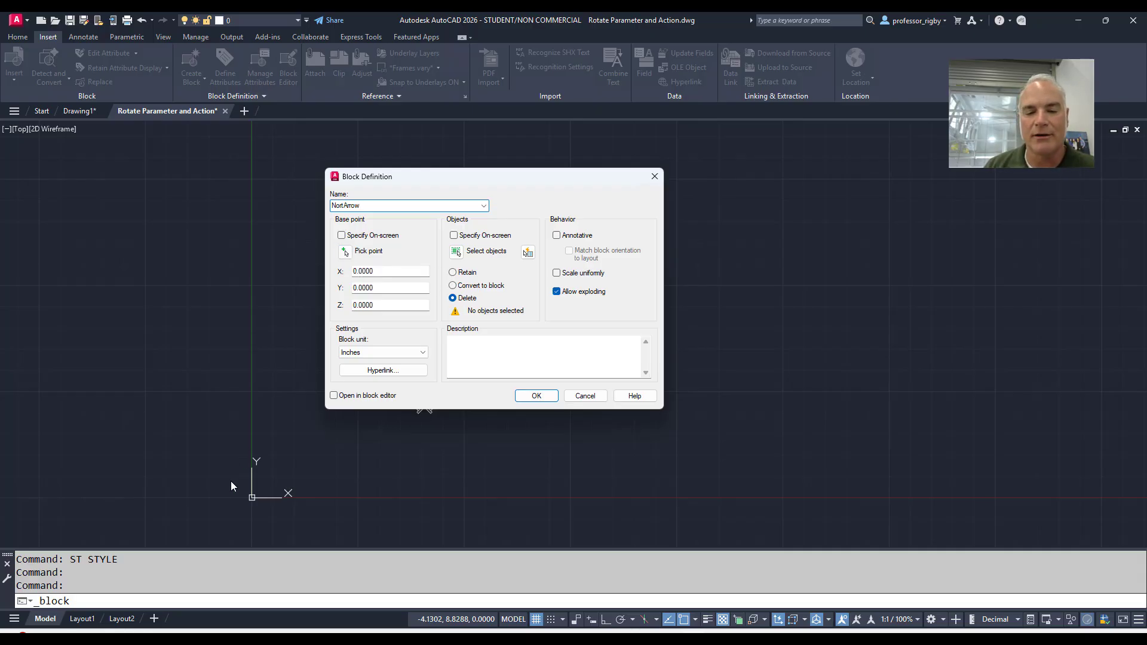
{"action": "left_click", "coordinate": [345, 251]}
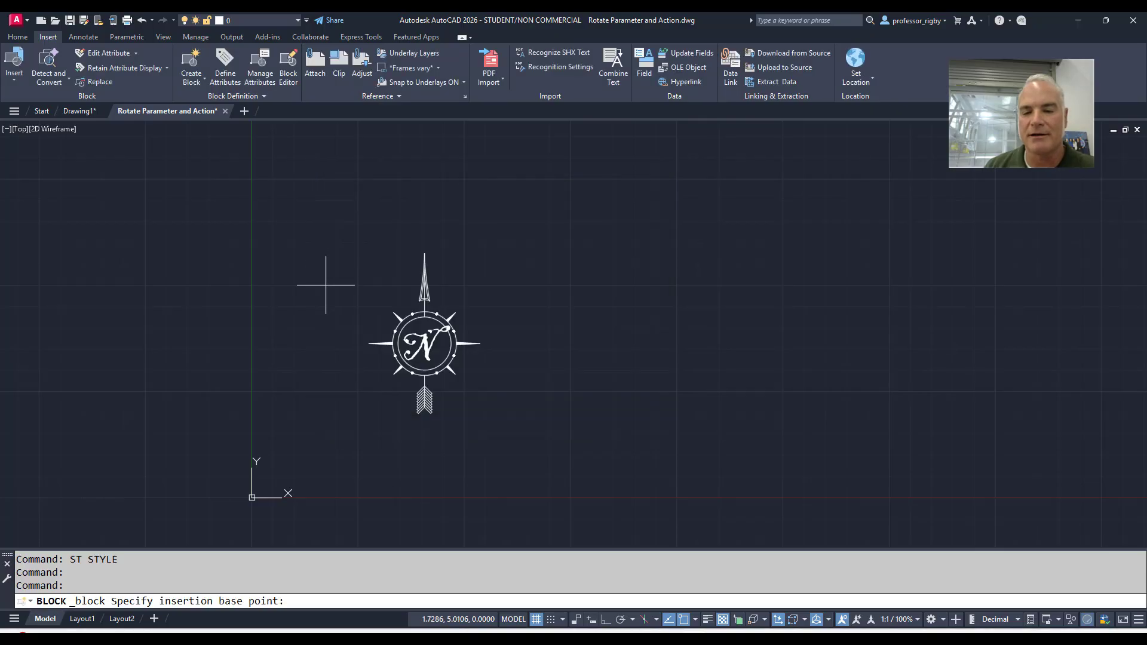
{"action": "scroll", "coordinate": [346, 305], "scroll_direction": "up", "scroll_amount": 3}
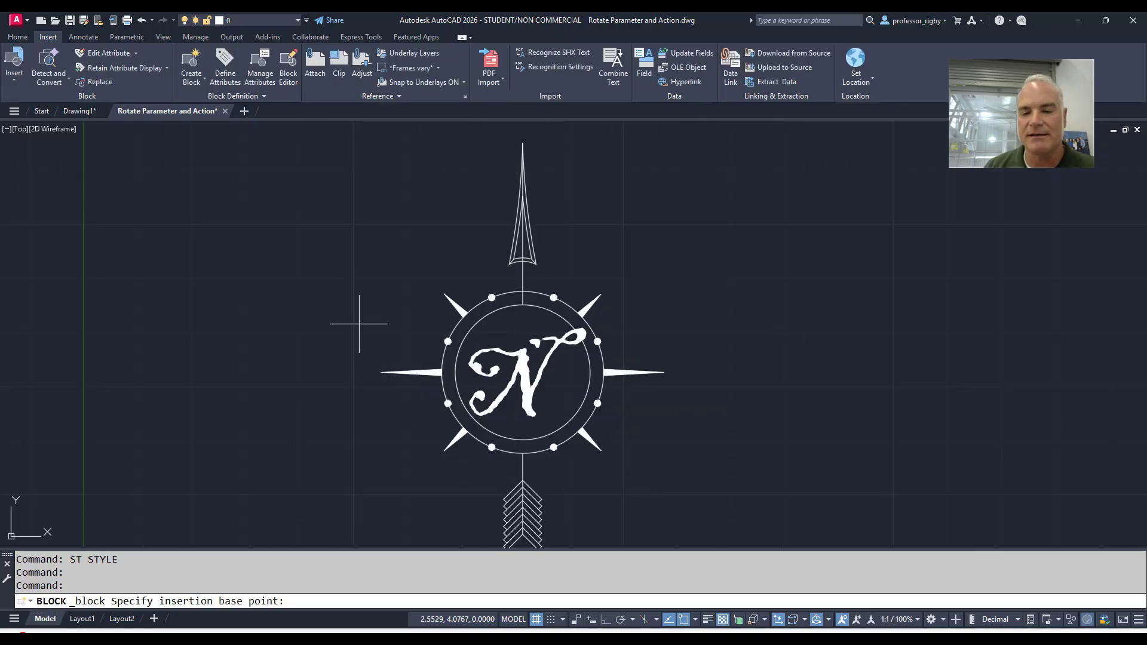
{"action": "left_click", "coordinate": [451, 323]}
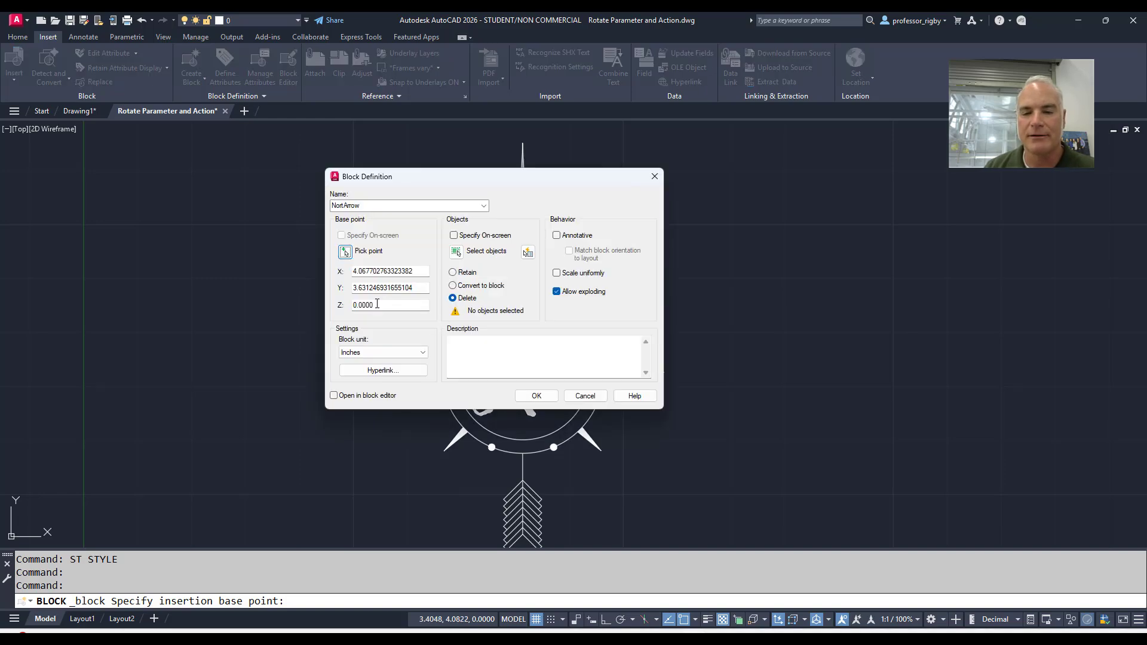
Select the whole compass drawing as the block's objects and create the block with the original objects deleted
{"action": "left_click", "coordinate": [455, 253]}
{"action": "scroll", "coordinate": [593, 401], "scroll_direction": "down", "scroll_amount": 1}
{"action": "left_click", "coordinate": [649, 520]}
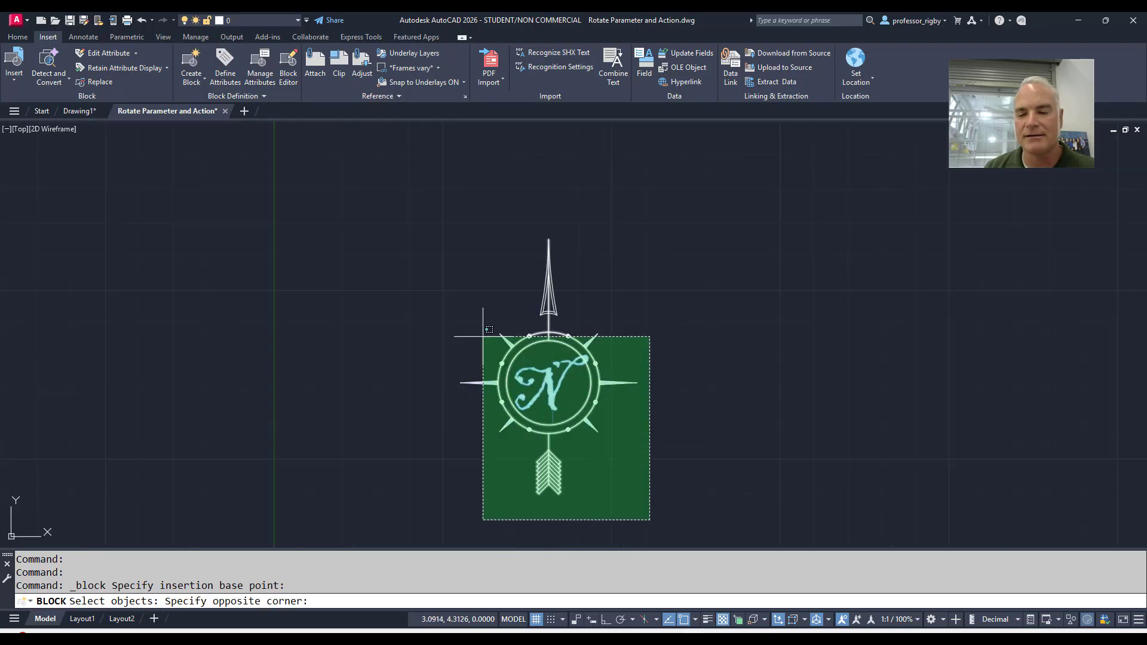
{"action": "left_click", "coordinate": [422, 233]}
{"action": "key", "text": "Return"}
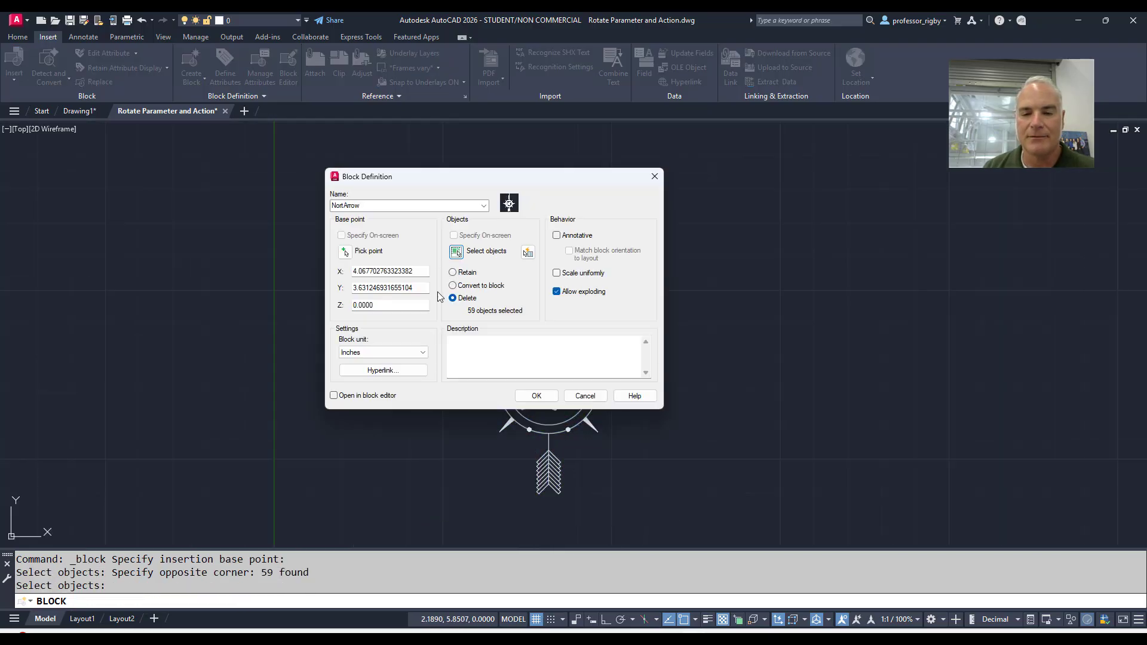
{"action": "left_click", "coordinate": [535, 396]}
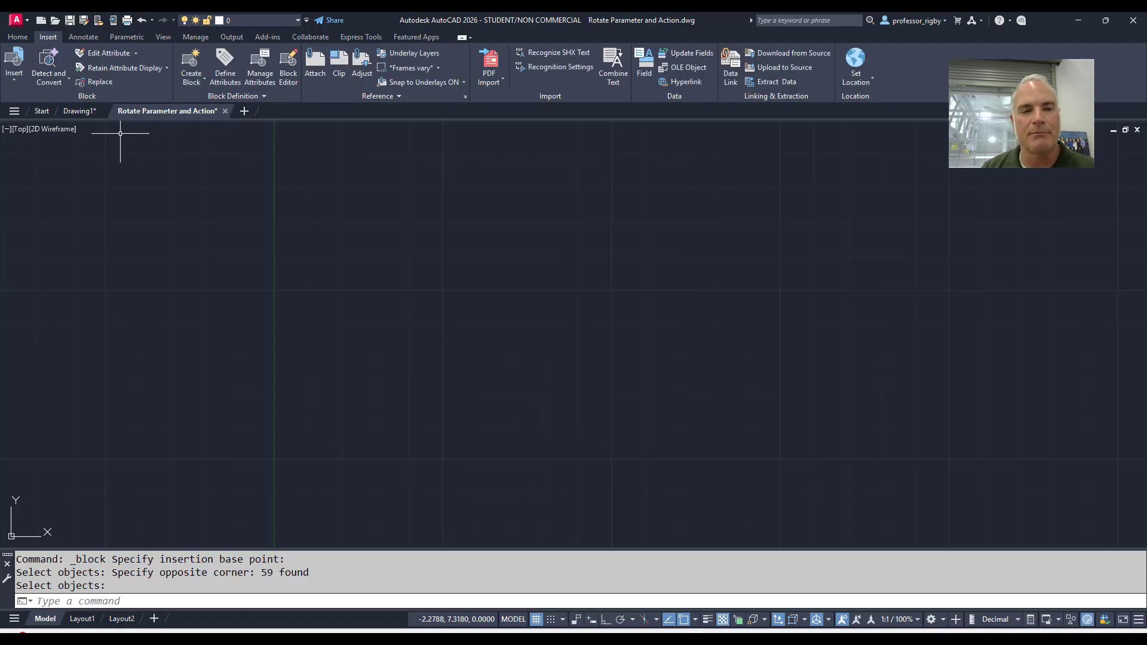
Check the drawing's insertable blocks for the new NortArrow block without placing it
{"action": "left_click", "coordinate": [21, 84]}
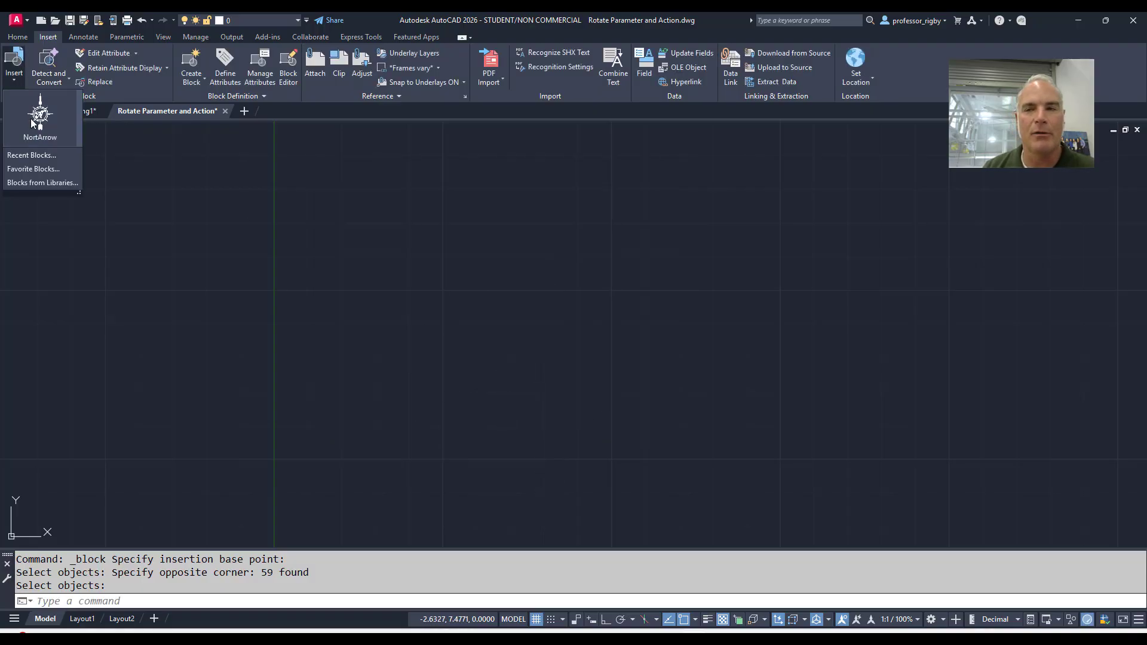
{"action": "left_click", "coordinate": [384, 284]}
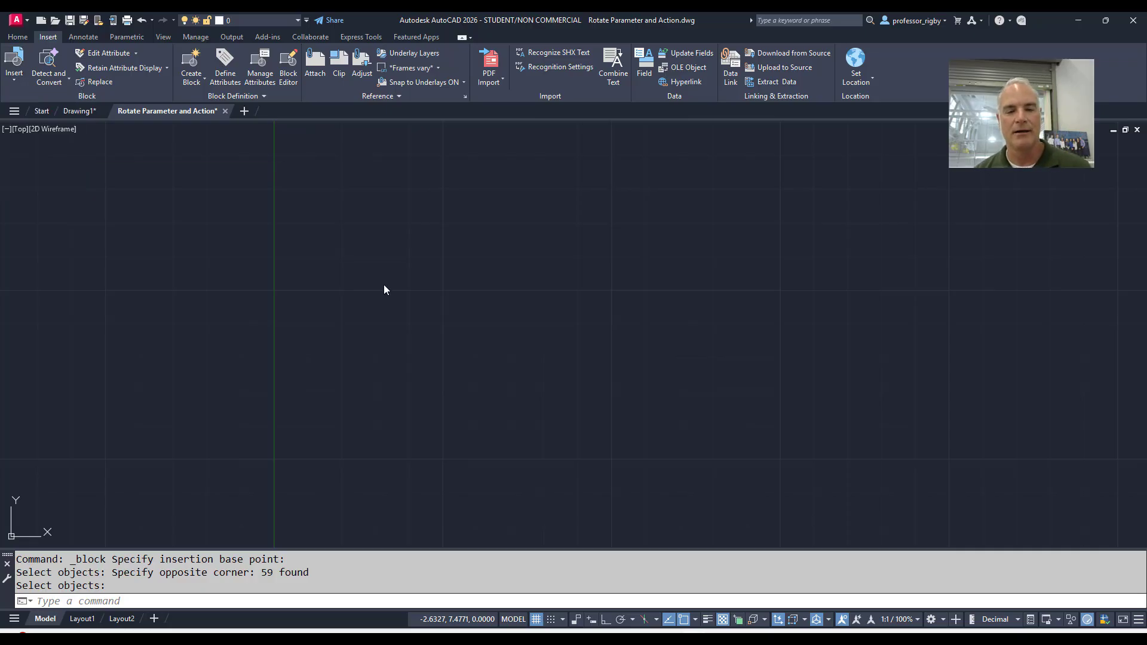
{"action": "key", "text": "Escape"}
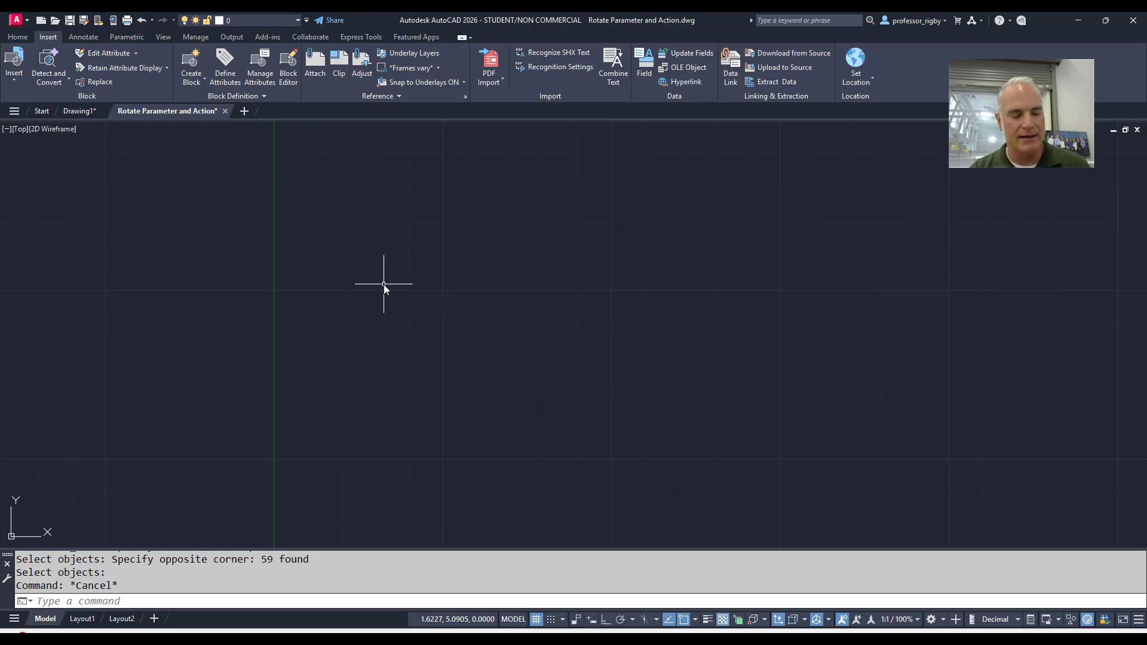
Open the NortArrow block definition in the Block Editor
{"action": "type", "text": "BE"}
{"action": "key", "text": "Return"}
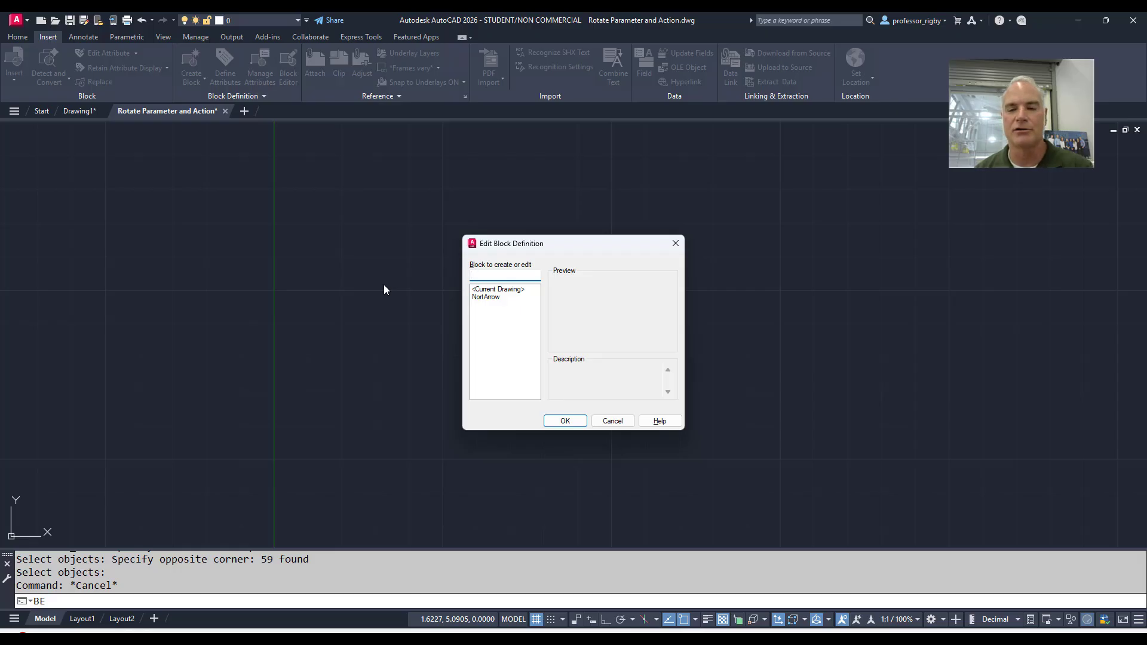
{"action": "left_click", "coordinate": [494, 301]}
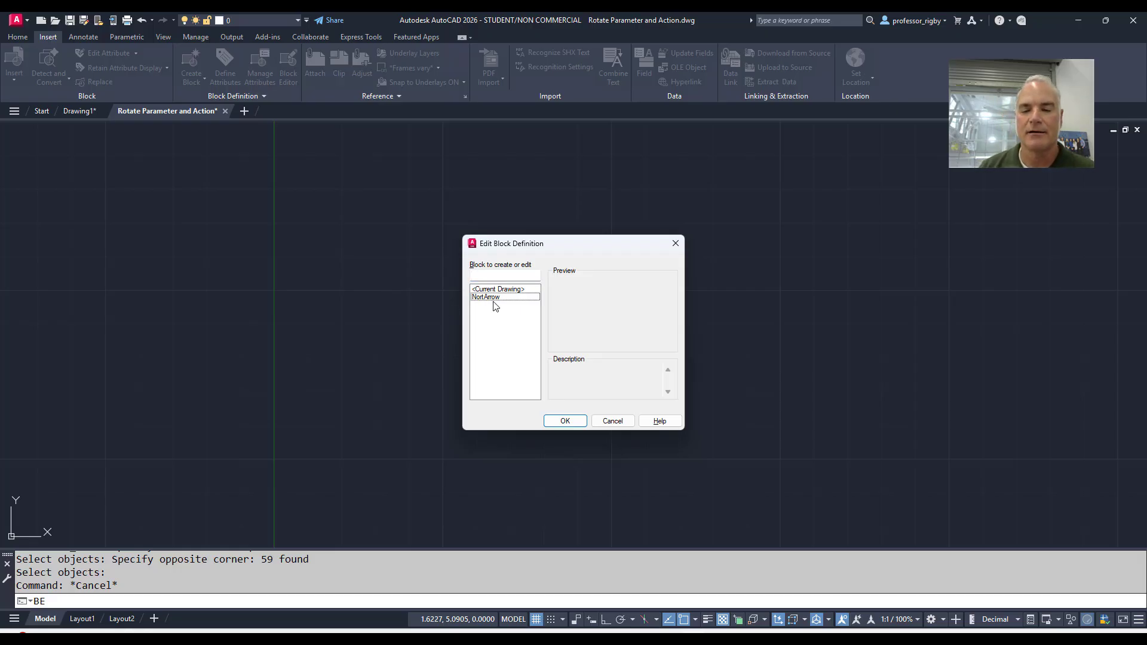
{"action": "left_click", "coordinate": [494, 299]}
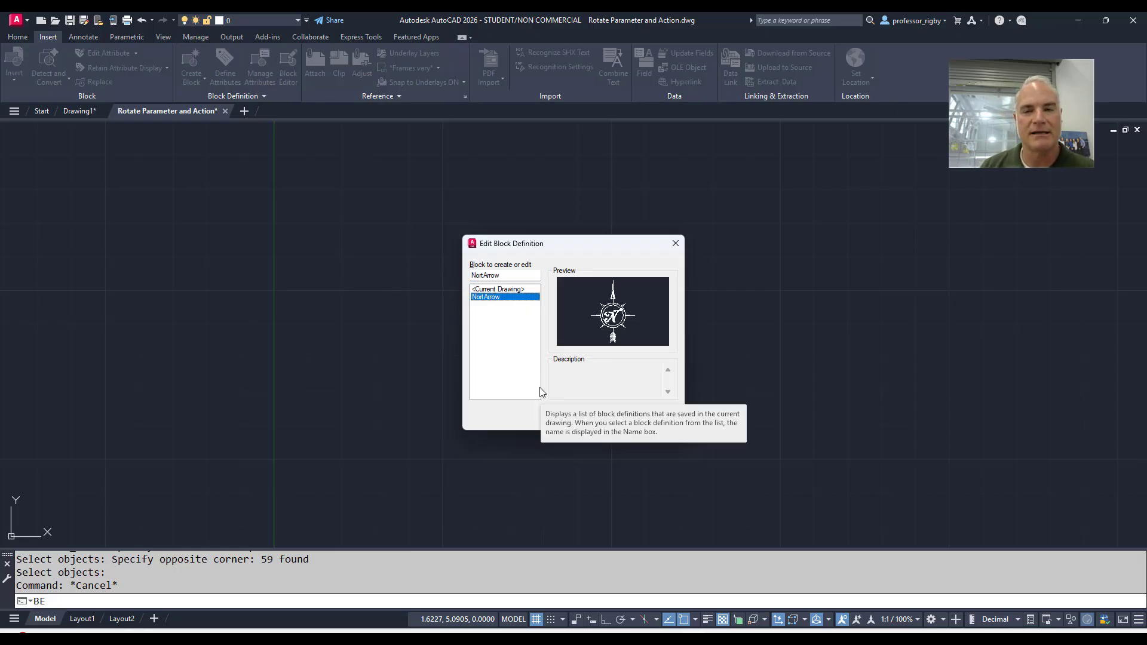
{"action": "left_click", "coordinate": [569, 418]}
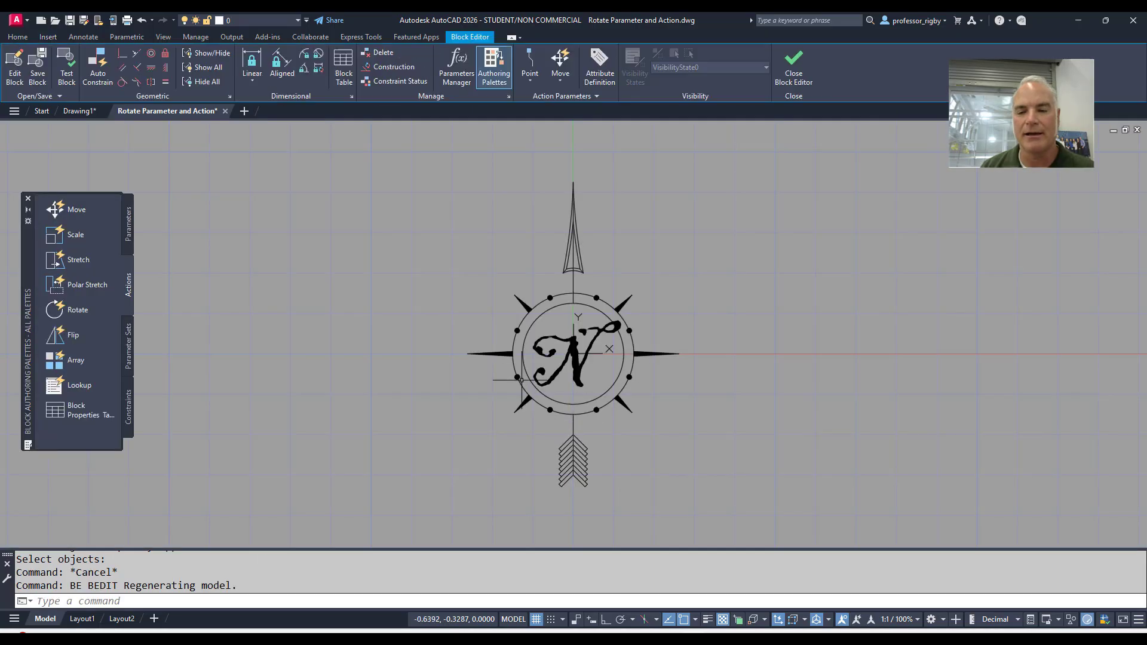
Start a Rotation parameter for the compass block and set its description to "Rotate the arrow"
{"action": "middle_click_drag", "start_coordinate": [471, 352], "coordinate": [420, 323]}
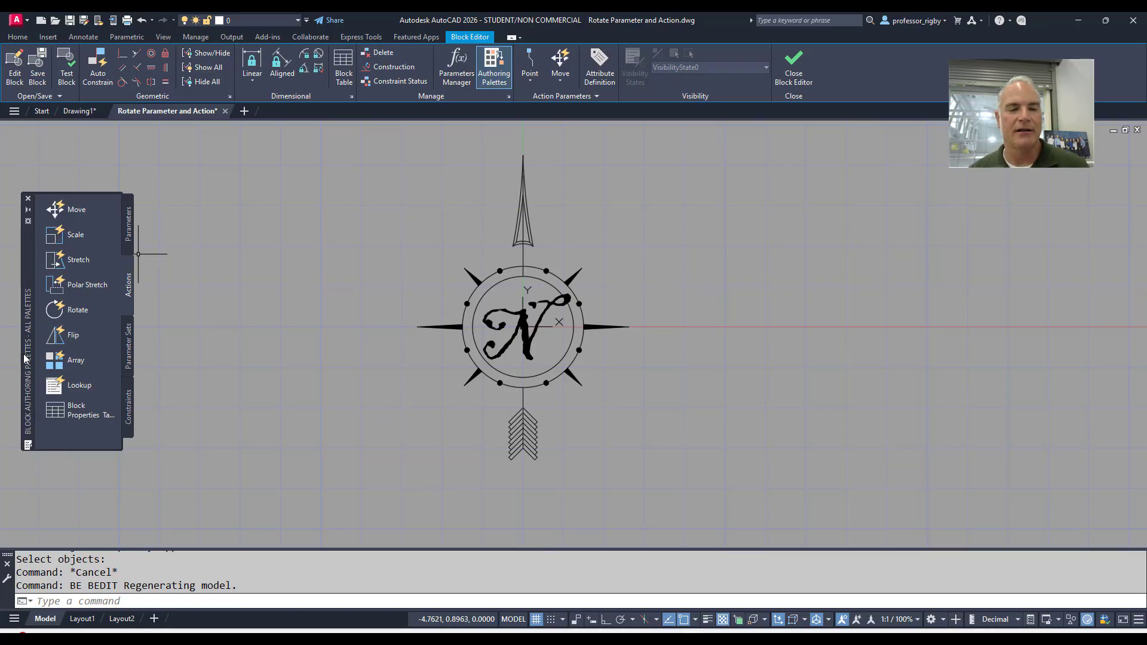
{"action": "left_click", "coordinate": [130, 236]}
{"action": "left_click", "coordinate": [130, 237]}
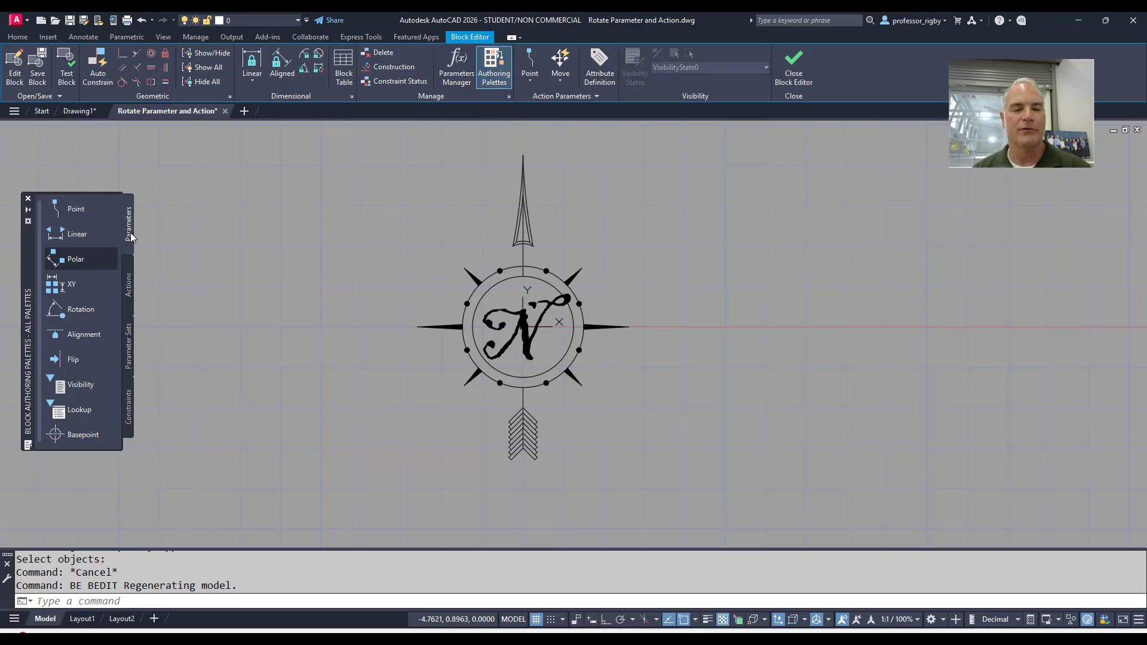
{"action": "left_click", "coordinate": [76, 310]}
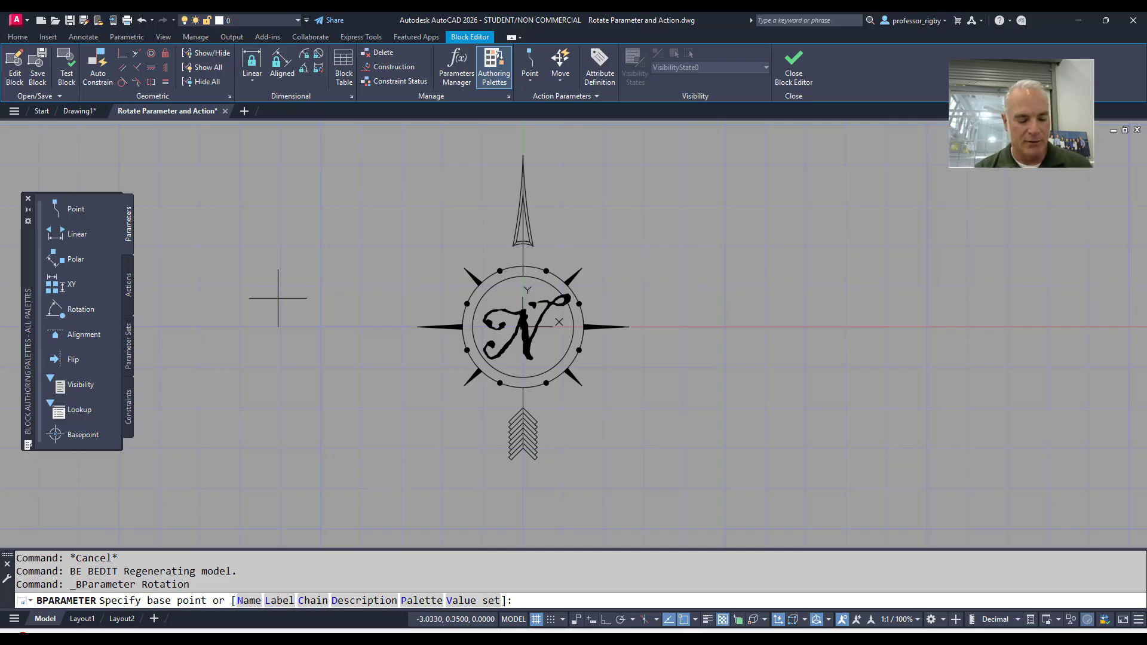
{"action": "type", "text": "d"}
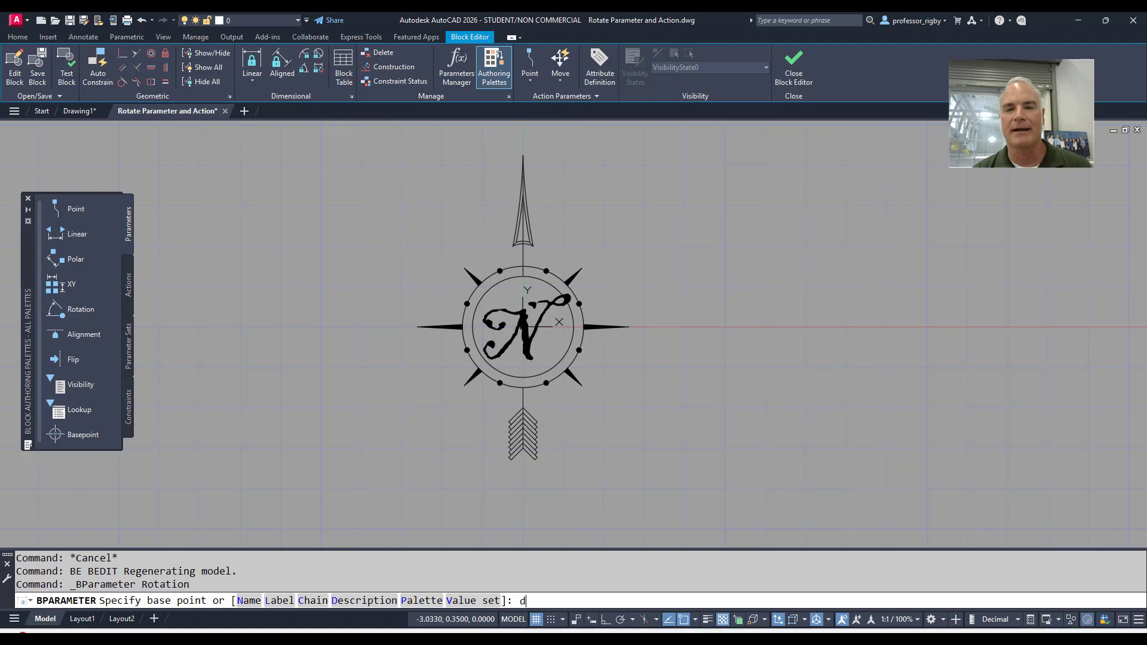
{"action": "key", "text": "Return"}
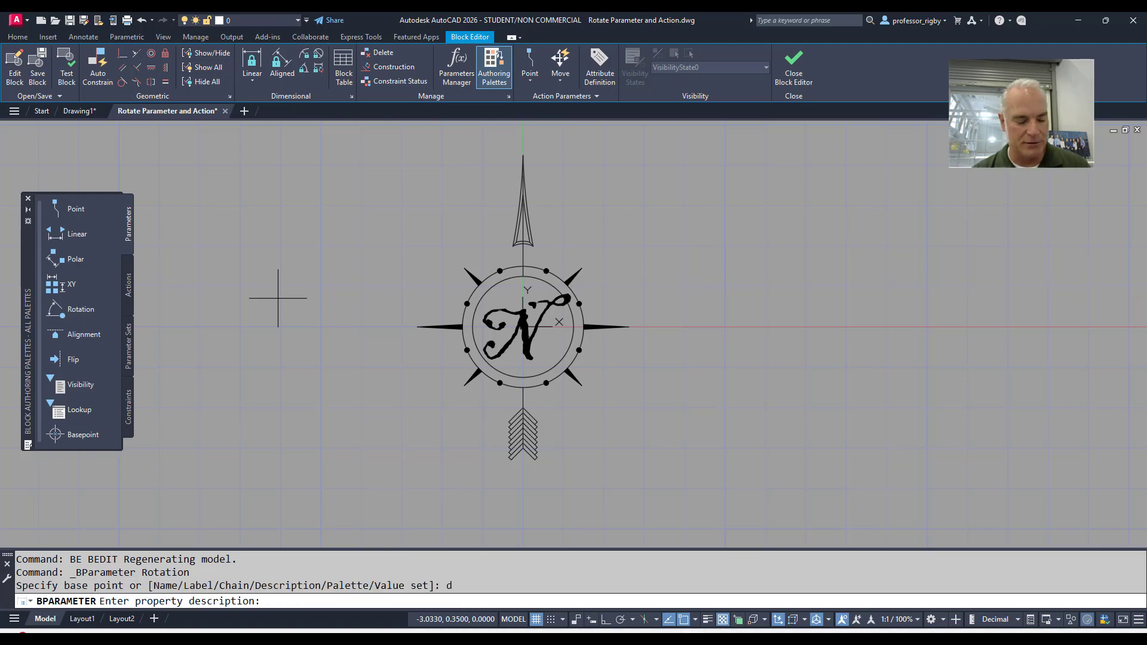
{"action": "type", "text": "Rotate the"}
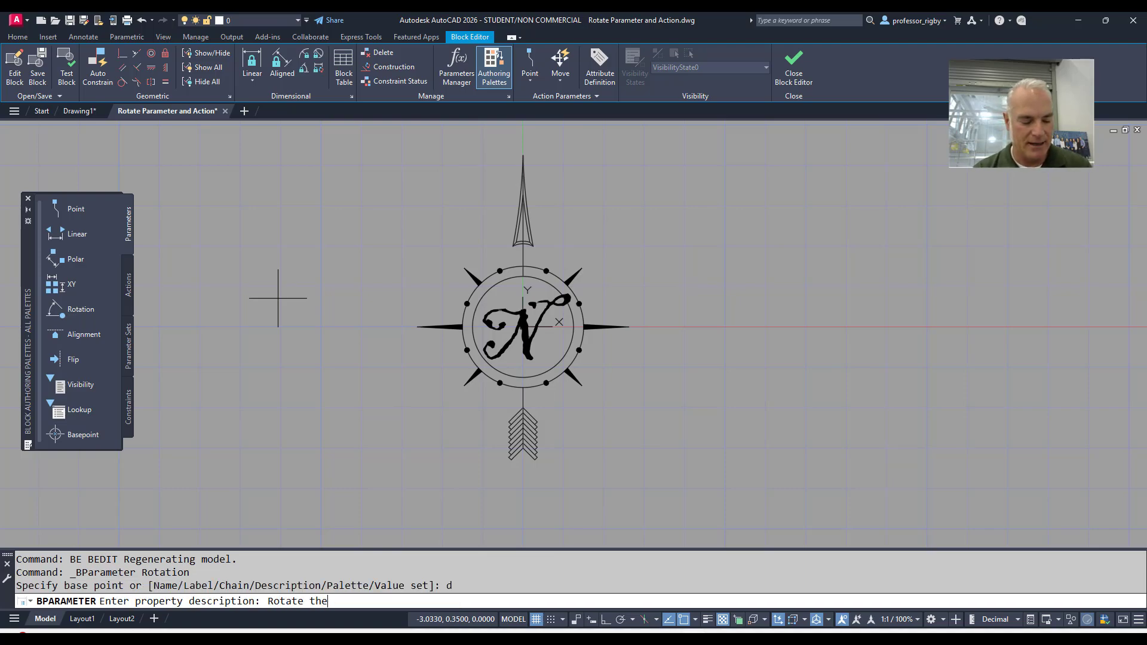
{"action": "type", "text": " arrow"}
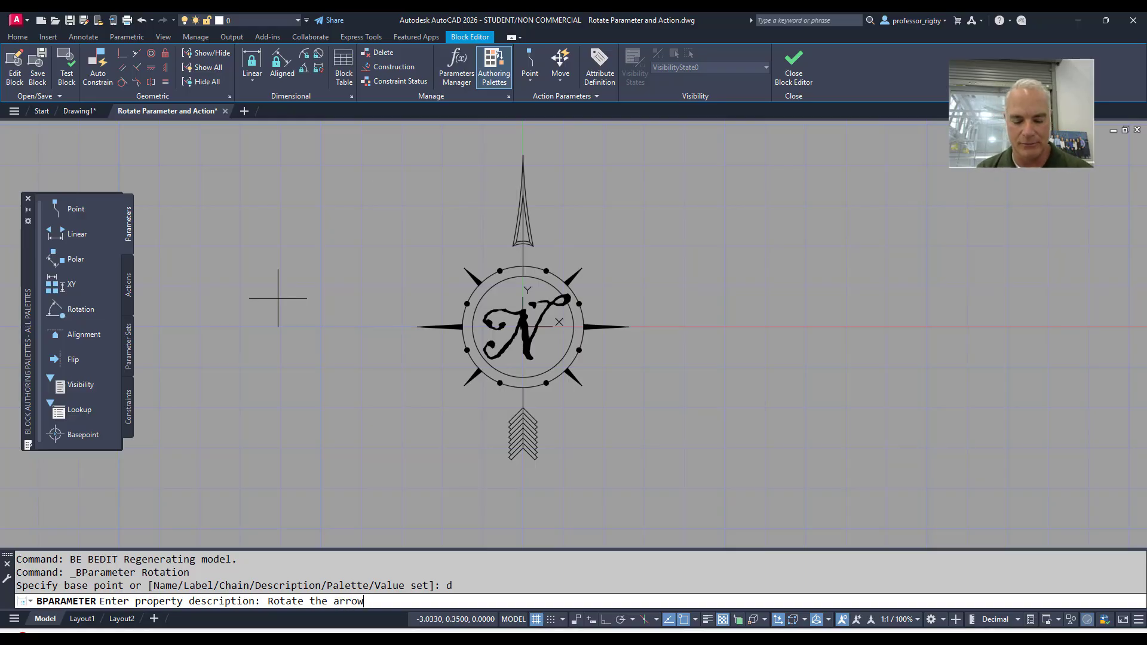
{"action": "key", "text": "Return"}
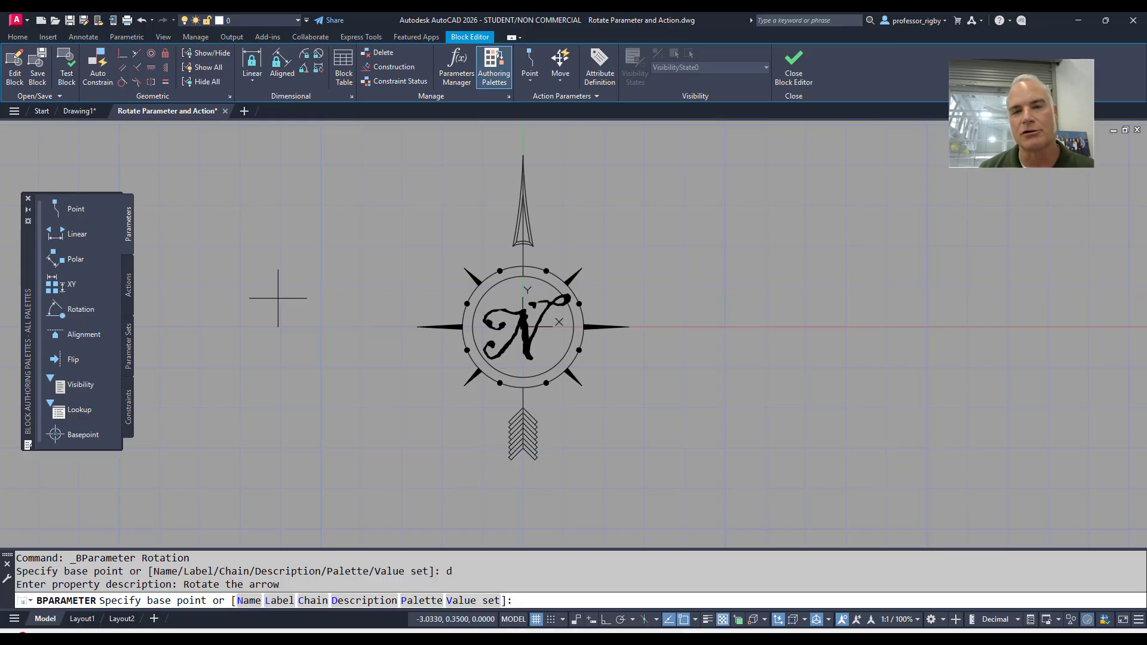
Place the rotation parameter from the compass circles' centre, with radius and default angle at the arrow tip and the label outside the circle
{"action": "left_click", "coordinate": [470, 290]}
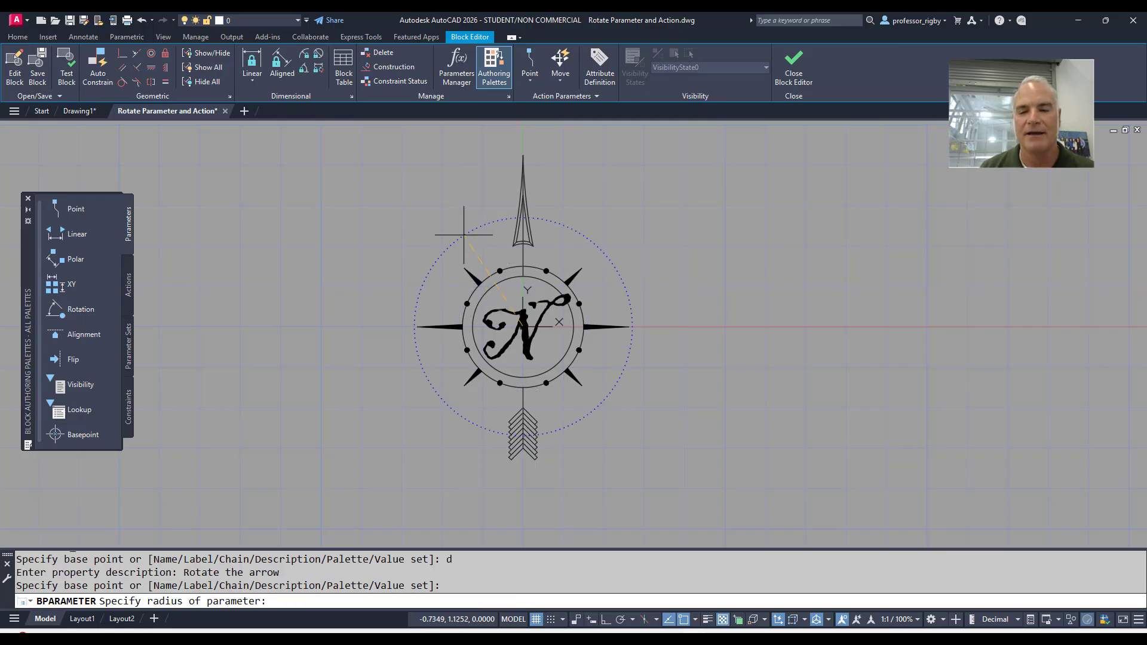
{"action": "middle_click_drag", "start_coordinate": [464, 213], "coordinate": [465, 261]}
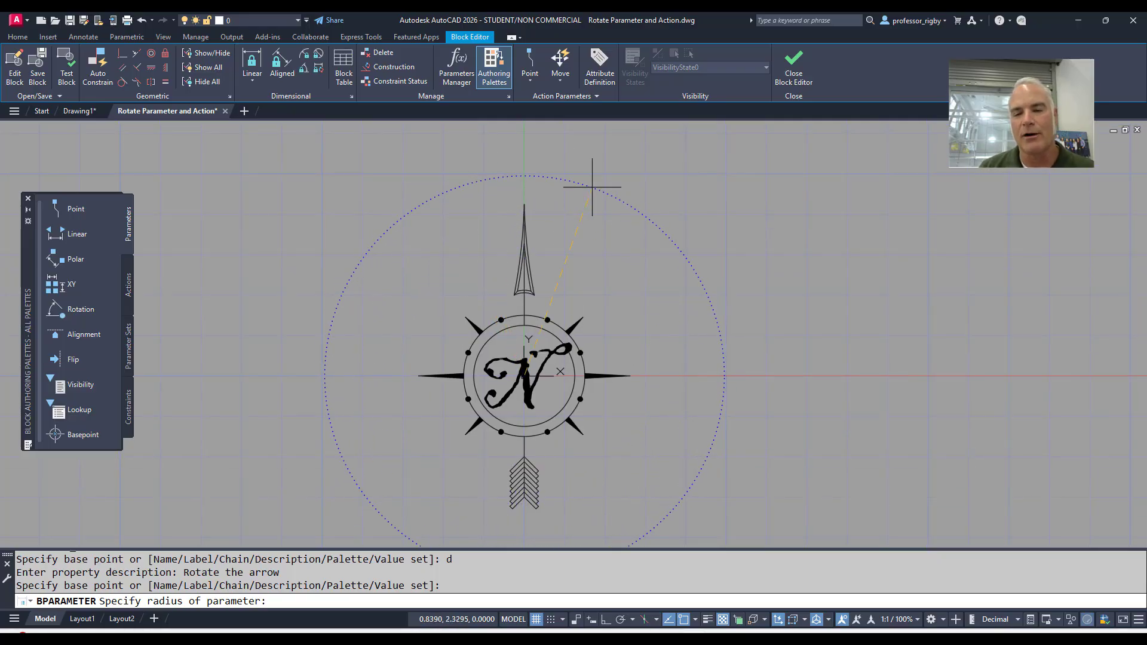
{"action": "left_click", "coordinate": [523, 205]}
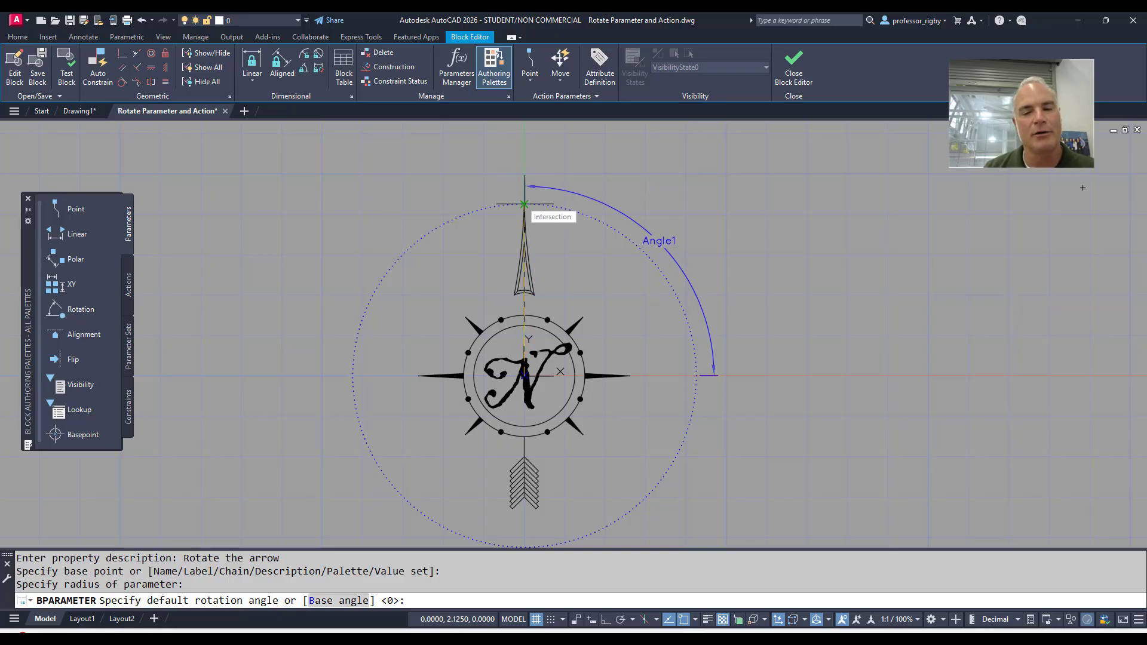
{"action": "left_click", "coordinate": [524, 205]}
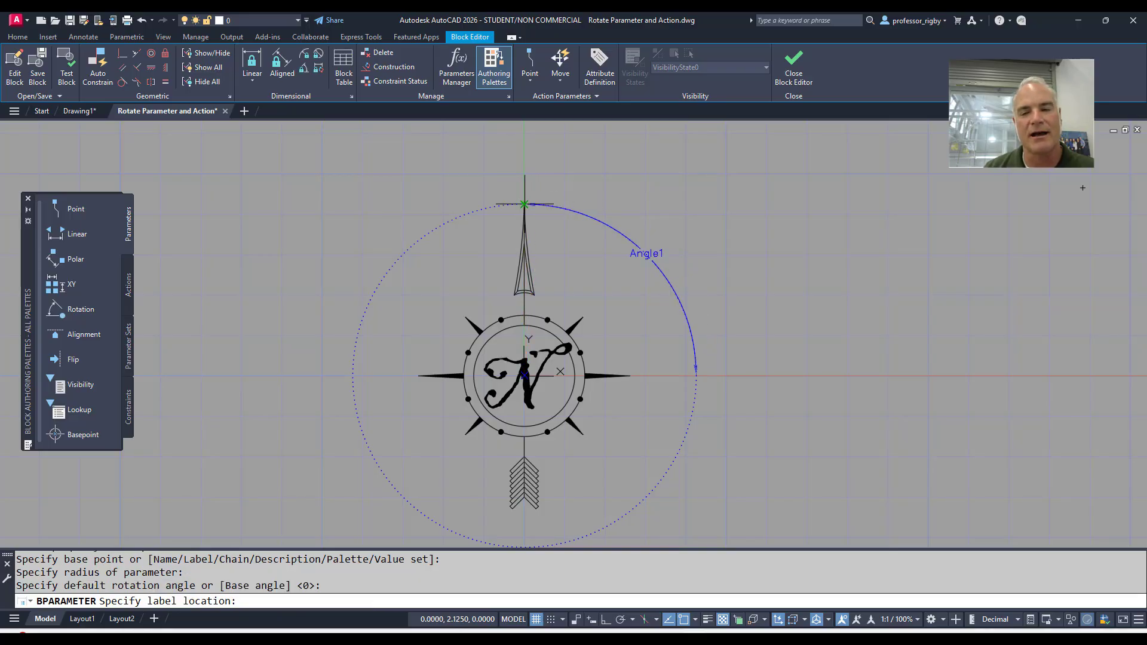
{"action": "left_click", "coordinate": [590, 182]}
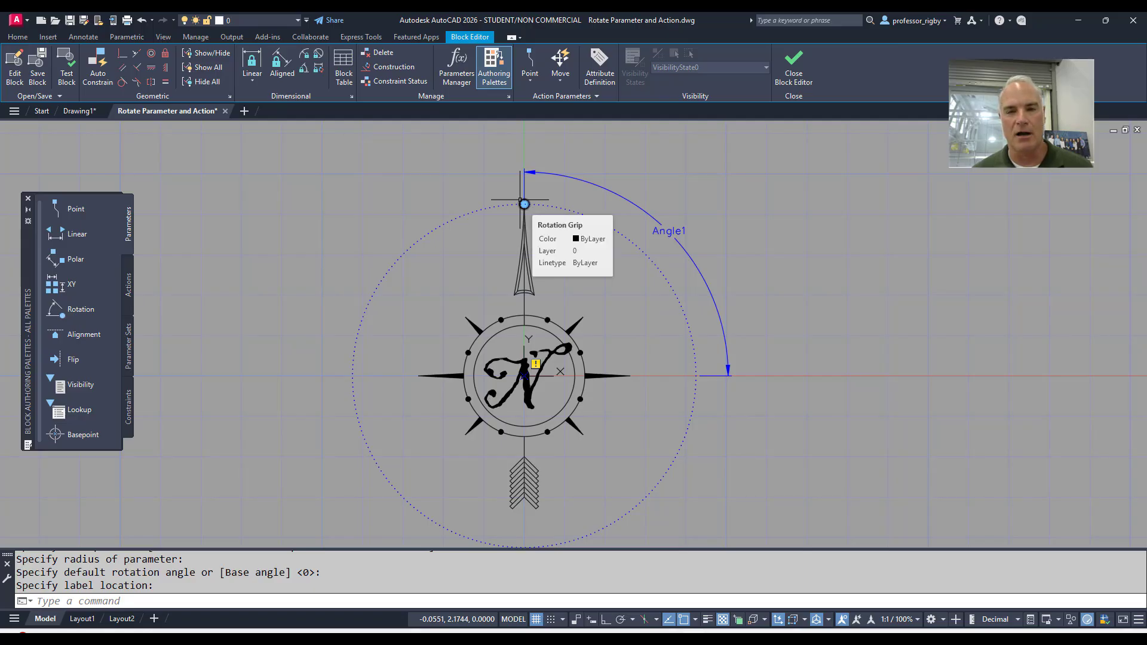
{"action": "key", "text": "Escape"}
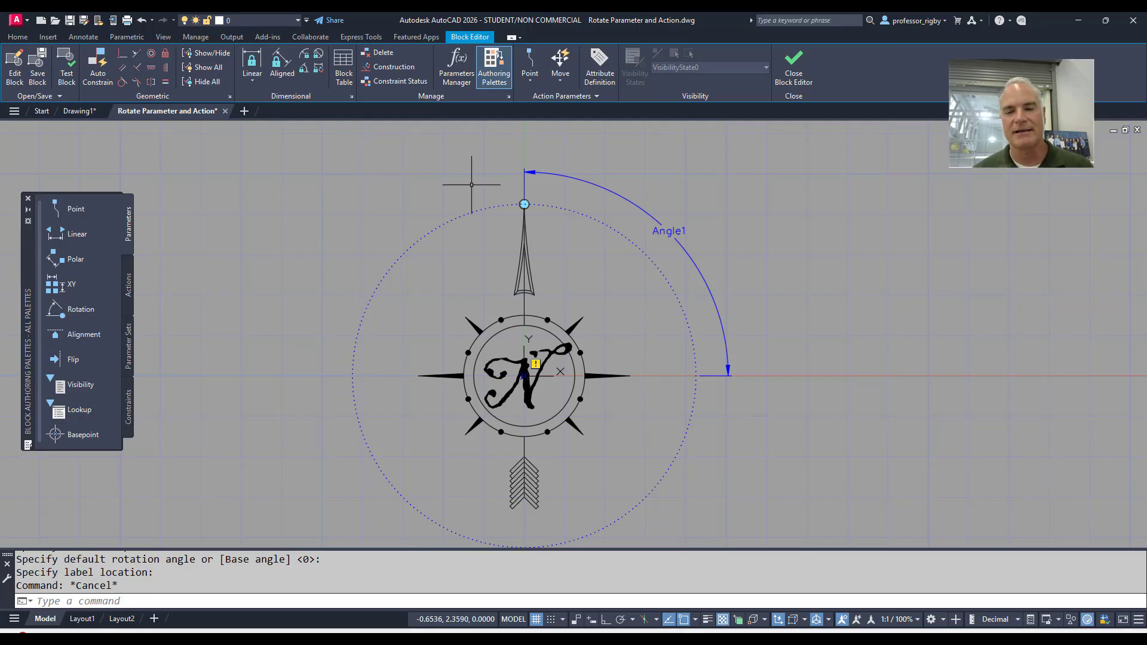
Add a Rotate action to the rotation parameter, selecting the whole compass drawing except the letter N
{"action": "middle_click_drag", "start_coordinate": [430, 225], "coordinate": [418, 203]}
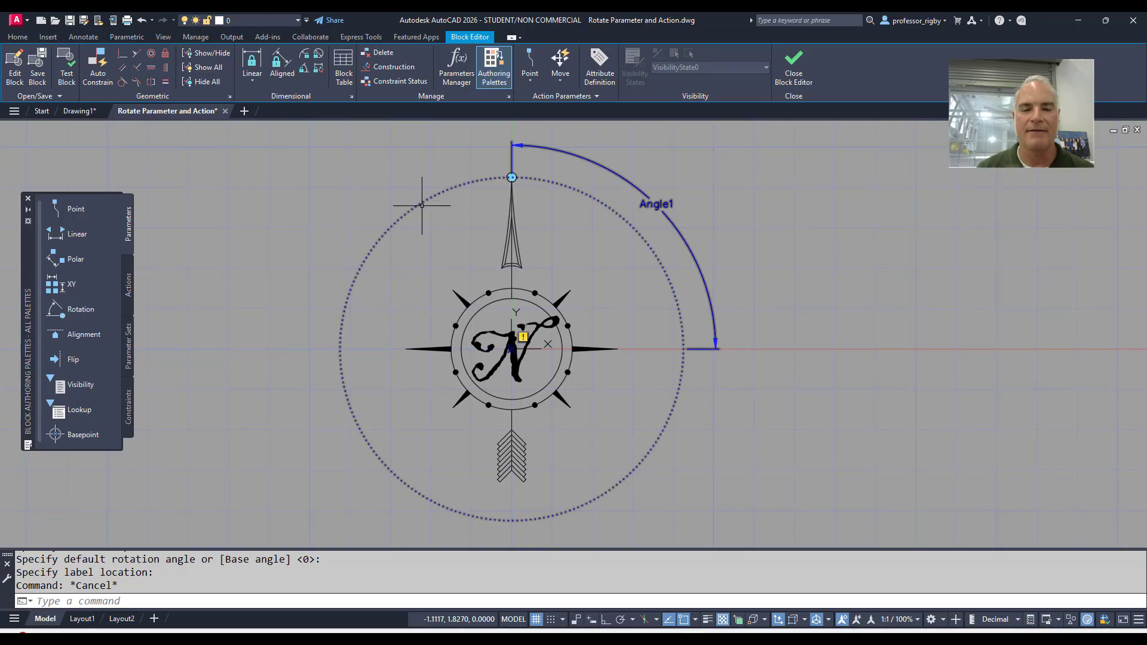
{"action": "left_click", "coordinate": [129, 284]}
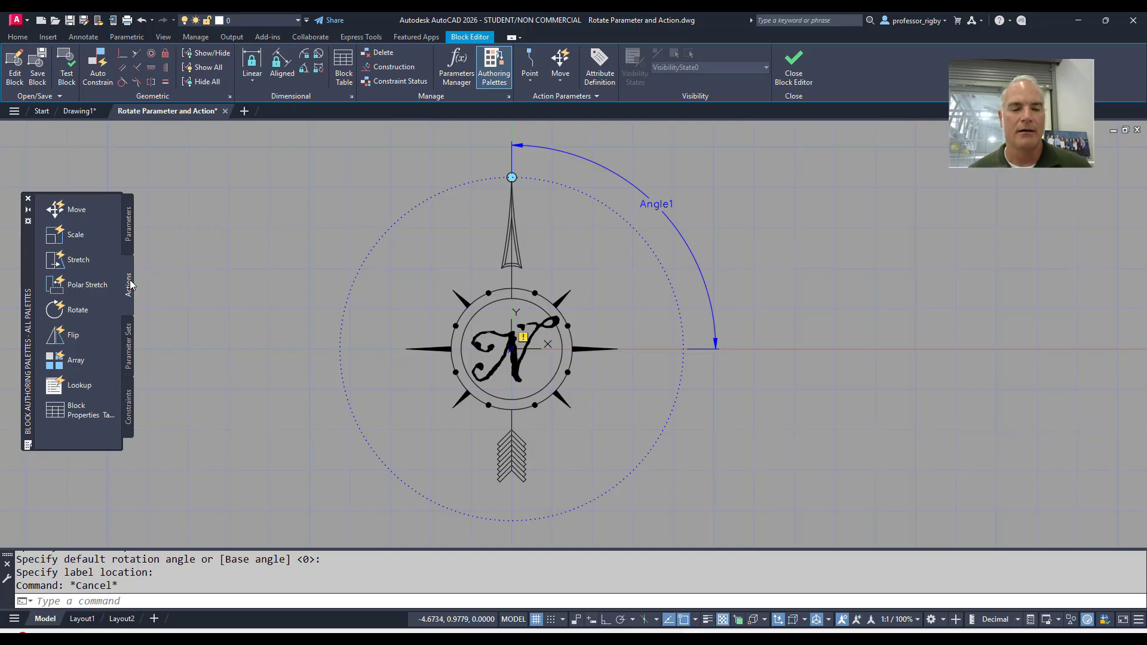
{"action": "left_click", "coordinate": [66, 312]}
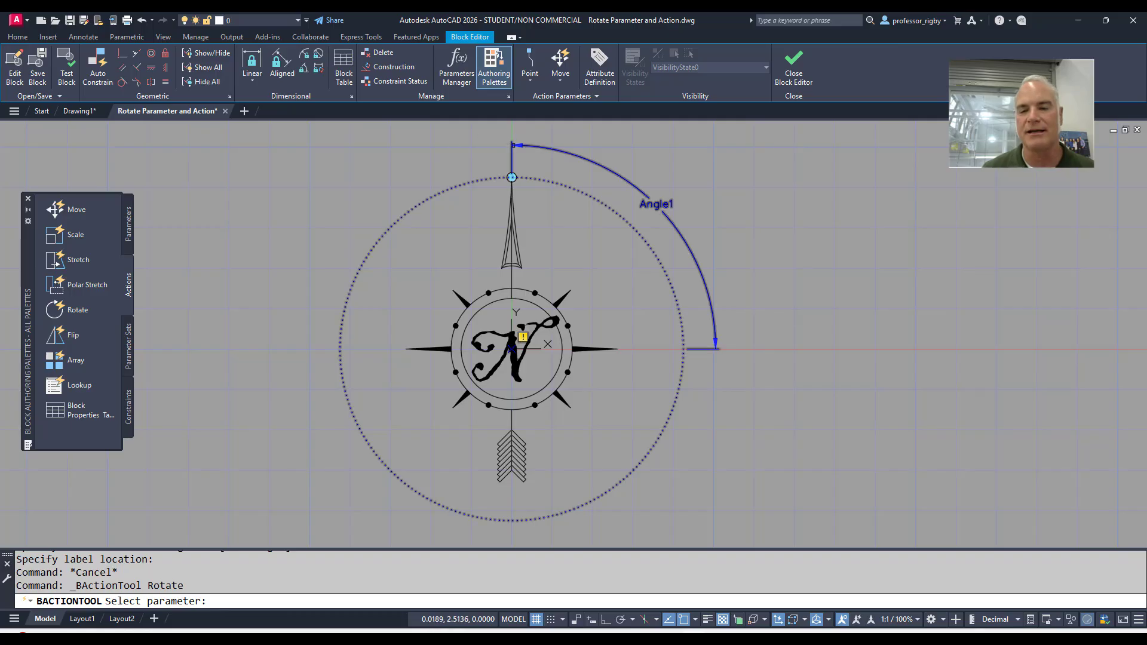
{"action": "left_click", "coordinate": [512, 144]}
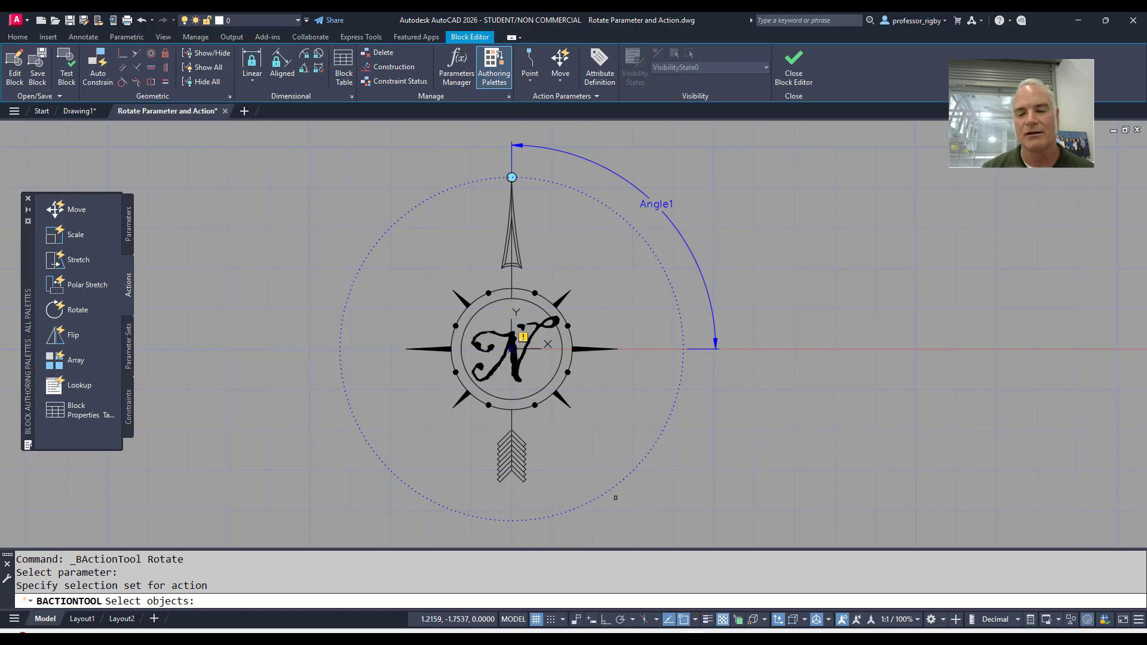
{"action": "left_click", "coordinate": [725, 510]}
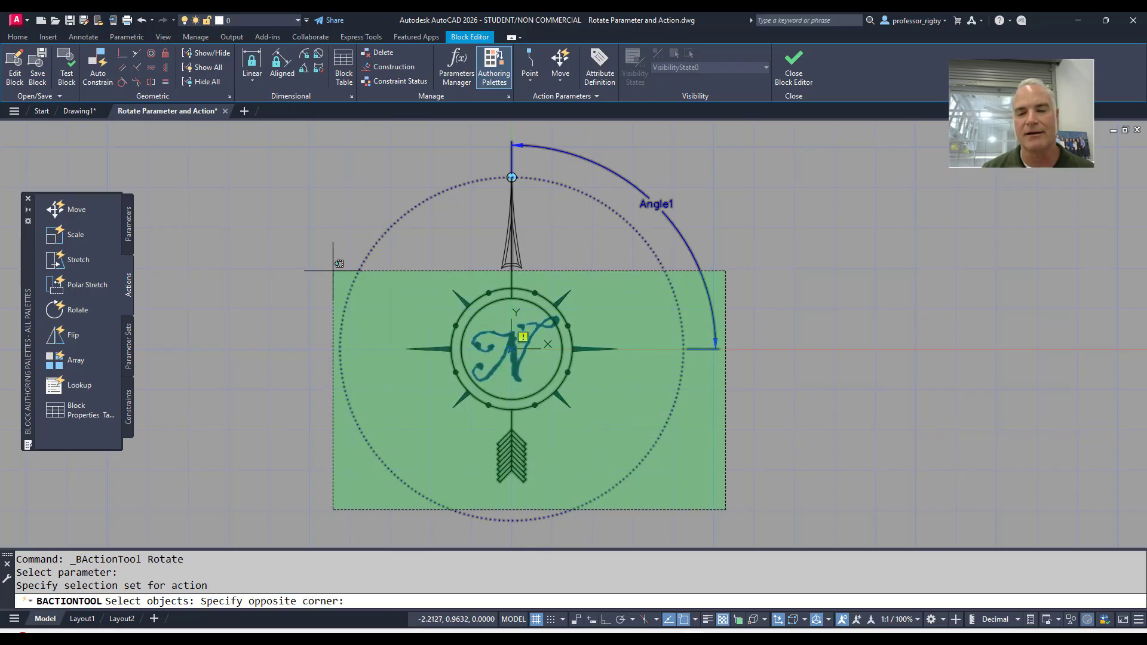
{"action": "left_click", "coordinate": [271, 154]}
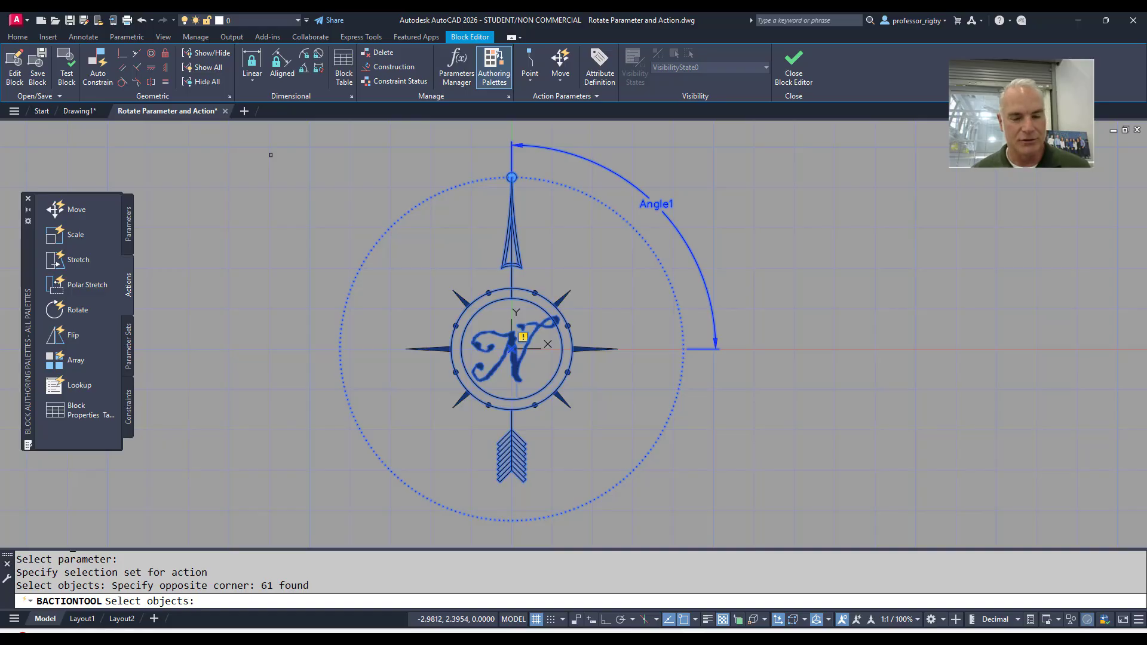
{"action": "left_click", "coordinate": [530, 361], "text": "shift"}
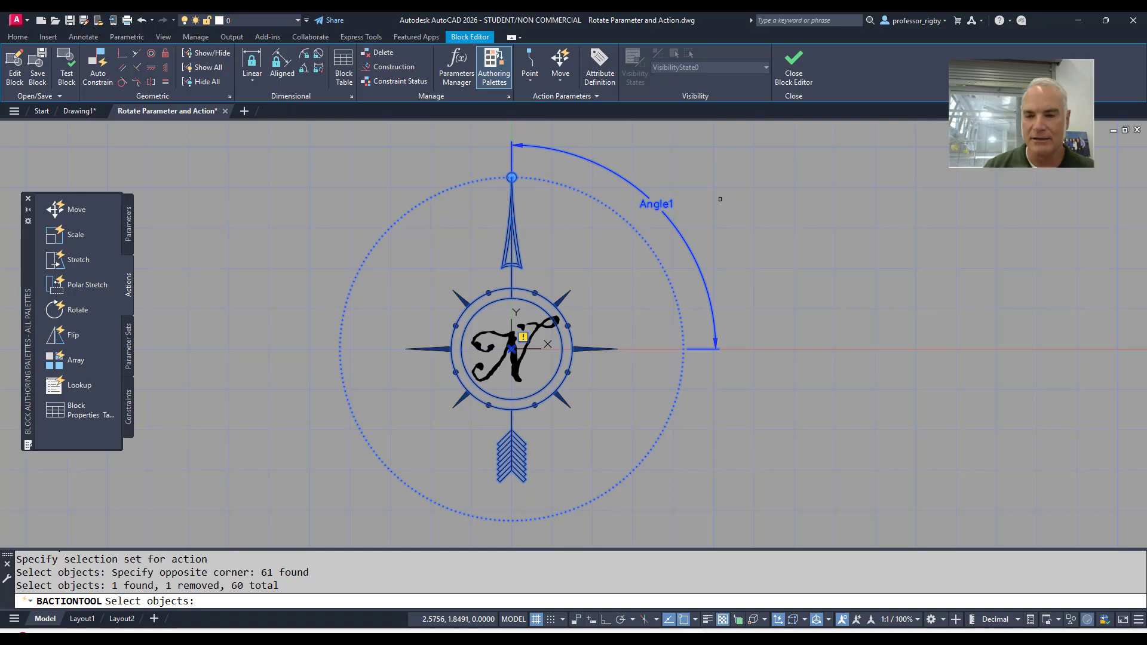
{"action": "key", "text": "Return"}
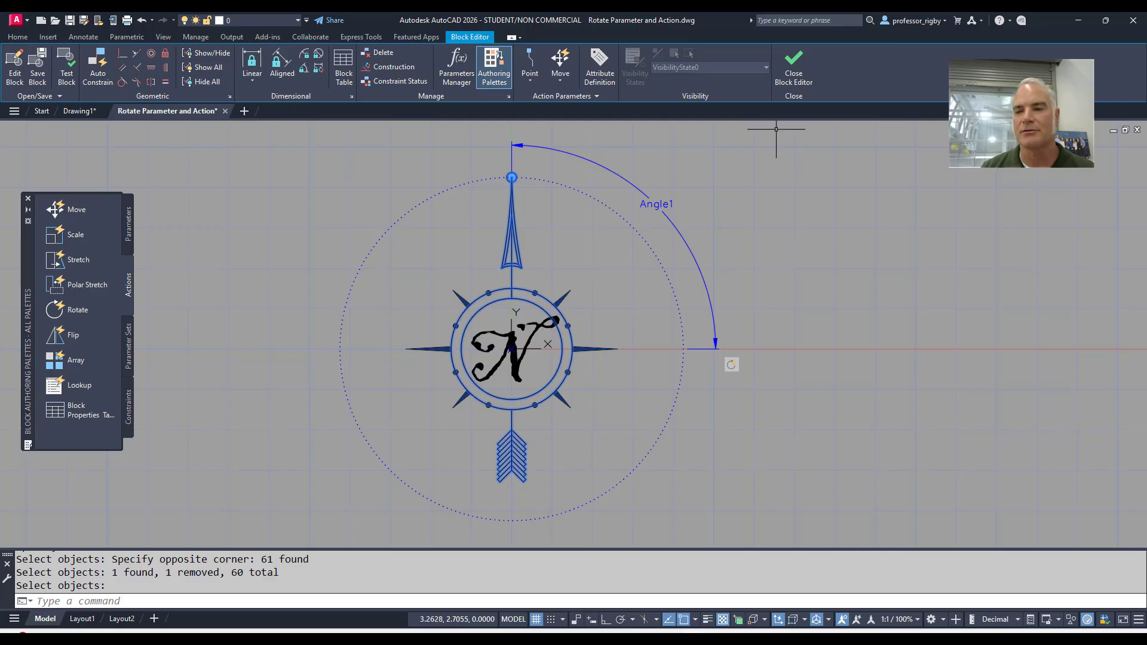
Close the Block Editor, saving the changes to NortArrow, and insert the block into the drawing
{"action": "left_click", "coordinate": [794, 76]}
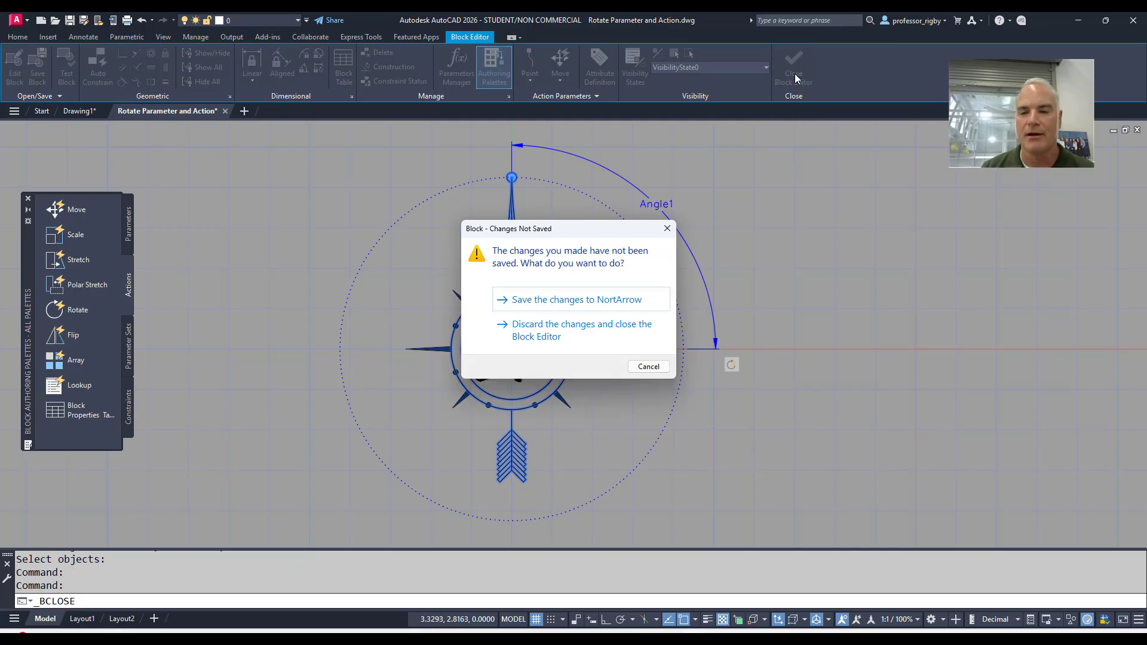
{"action": "left_click", "coordinate": [569, 301]}
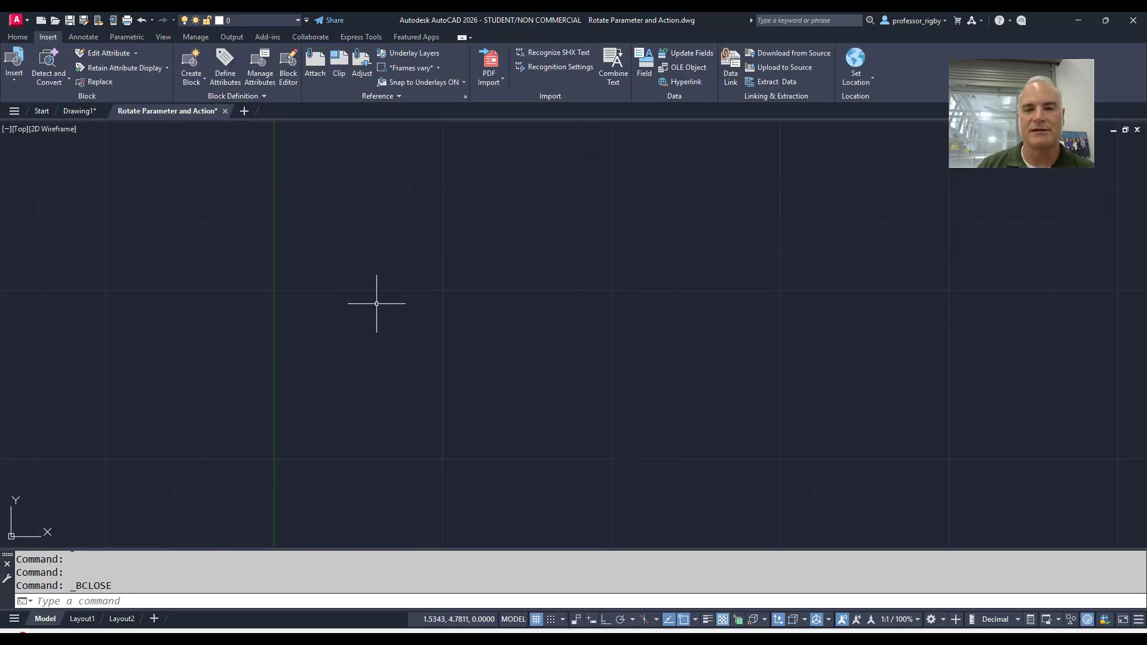
{"action": "left_click", "coordinate": [15, 83]}
{"action": "left_click", "coordinate": [40, 114]}
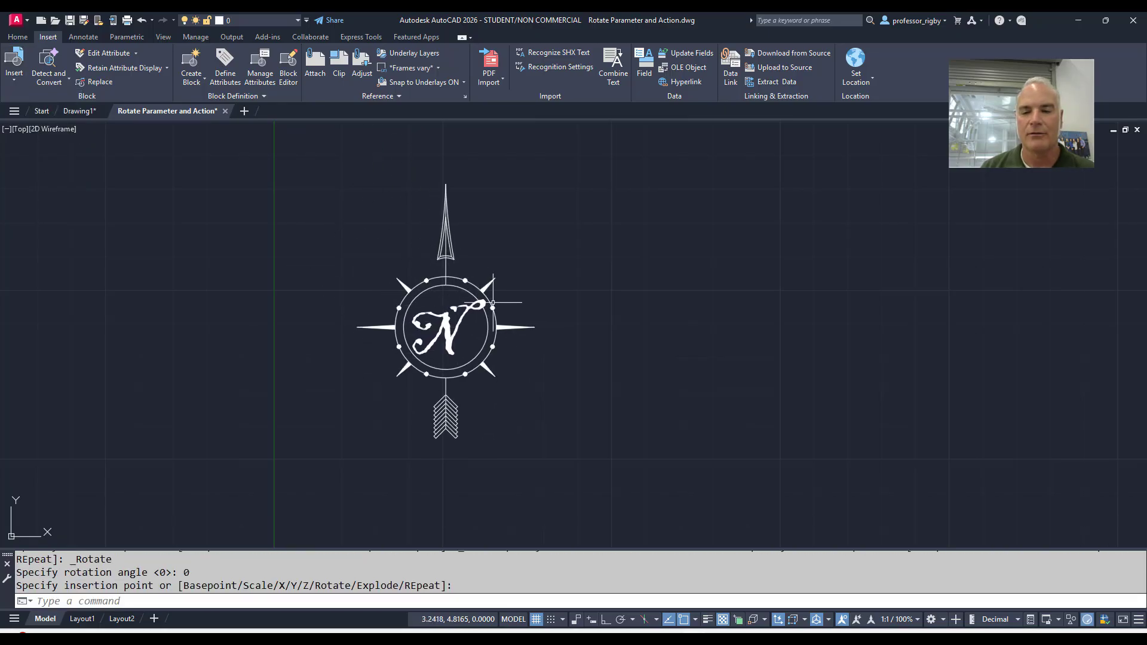
Rotate the inserted north arrow clockwise with its rotation grip so that it points up and to the right, and deselect it
{"action": "left_click", "coordinate": [493, 303]}
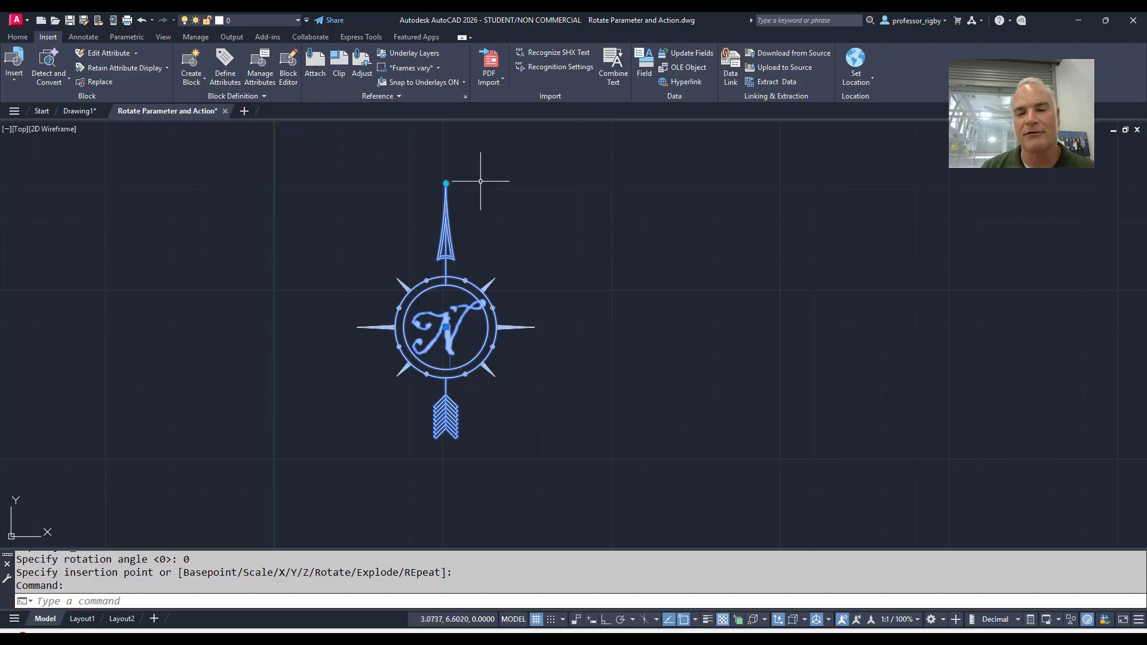
{"action": "left_click", "coordinate": [445, 183]}
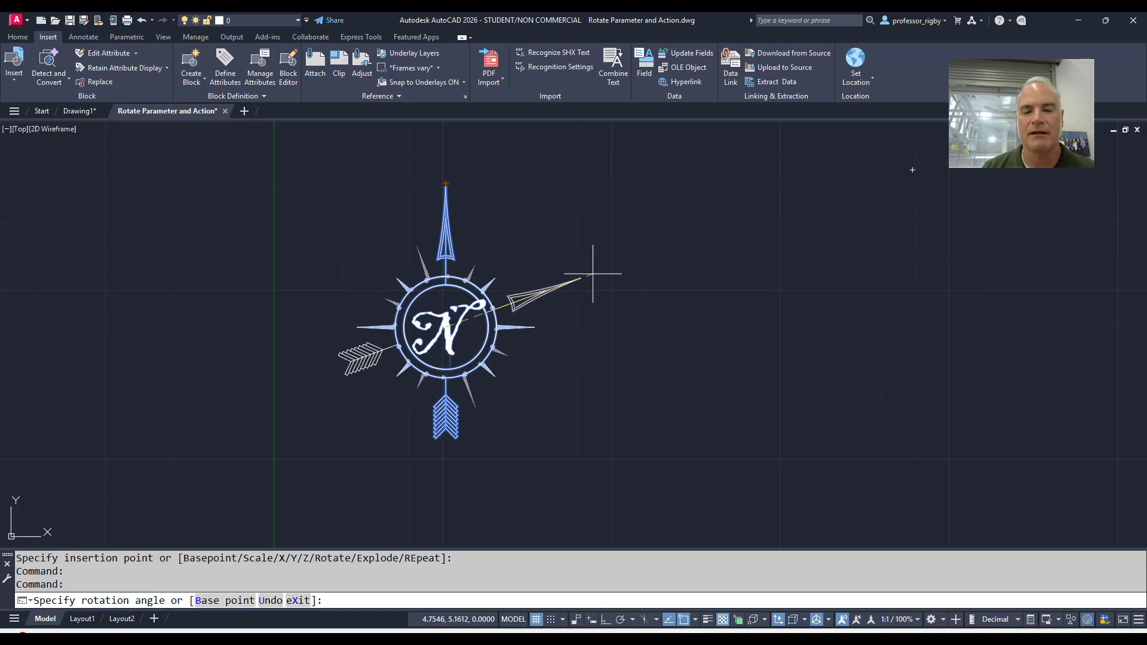
{"action": "left_click", "coordinate": [537, 201]}
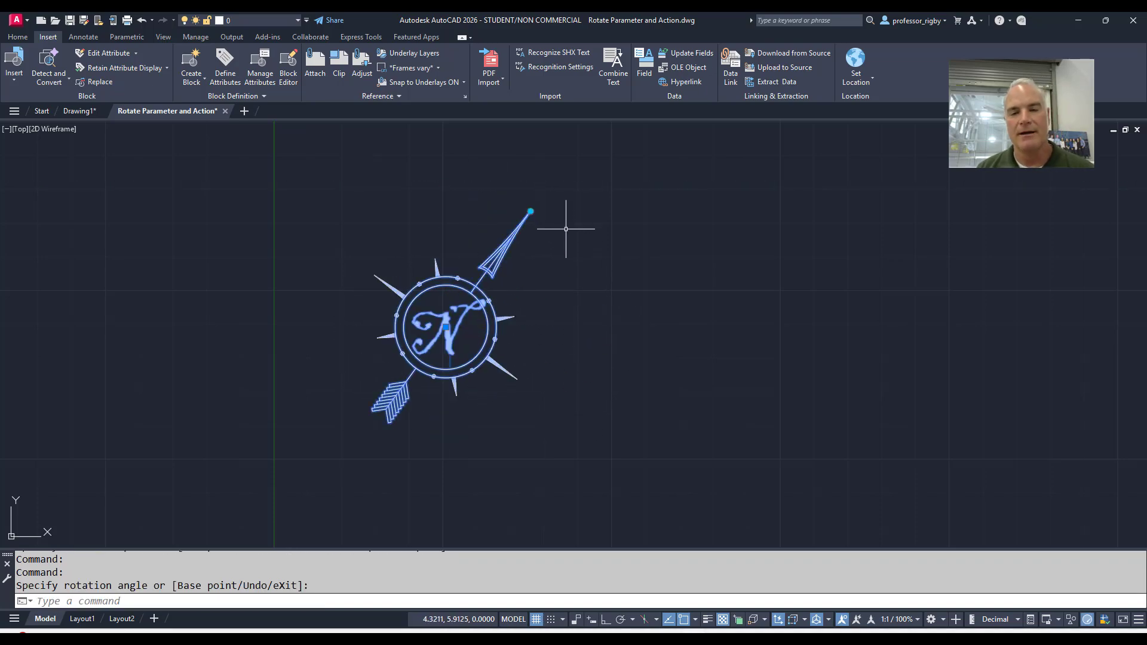
{"action": "key", "text": "Escape"}
{"action": "key", "text": "Escape"}
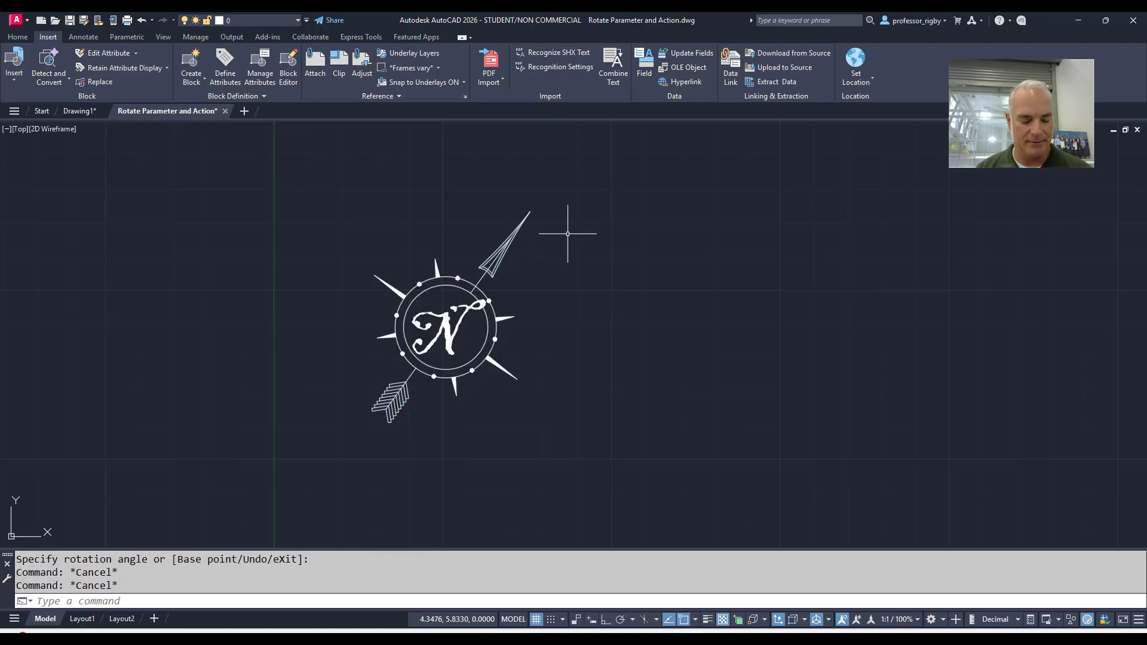
Reopen the NortArrow block definition in the Block Editor
{"action": "type", "text": "be"}
{"action": "key", "text": "Return"}
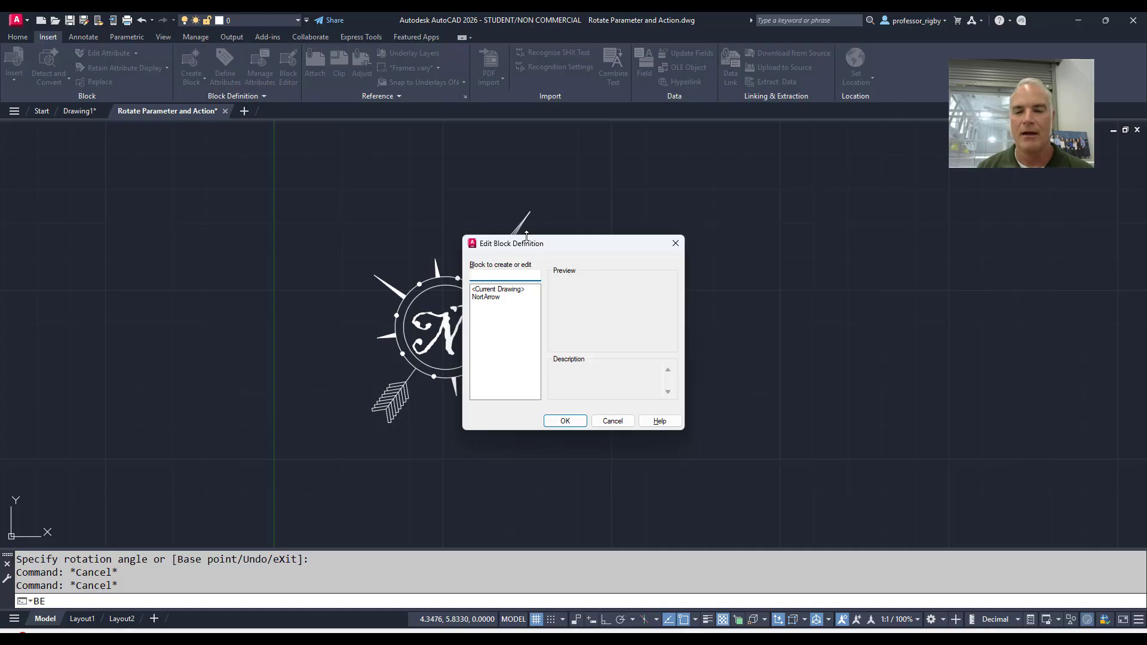
{"action": "left_click", "coordinate": [498, 298]}
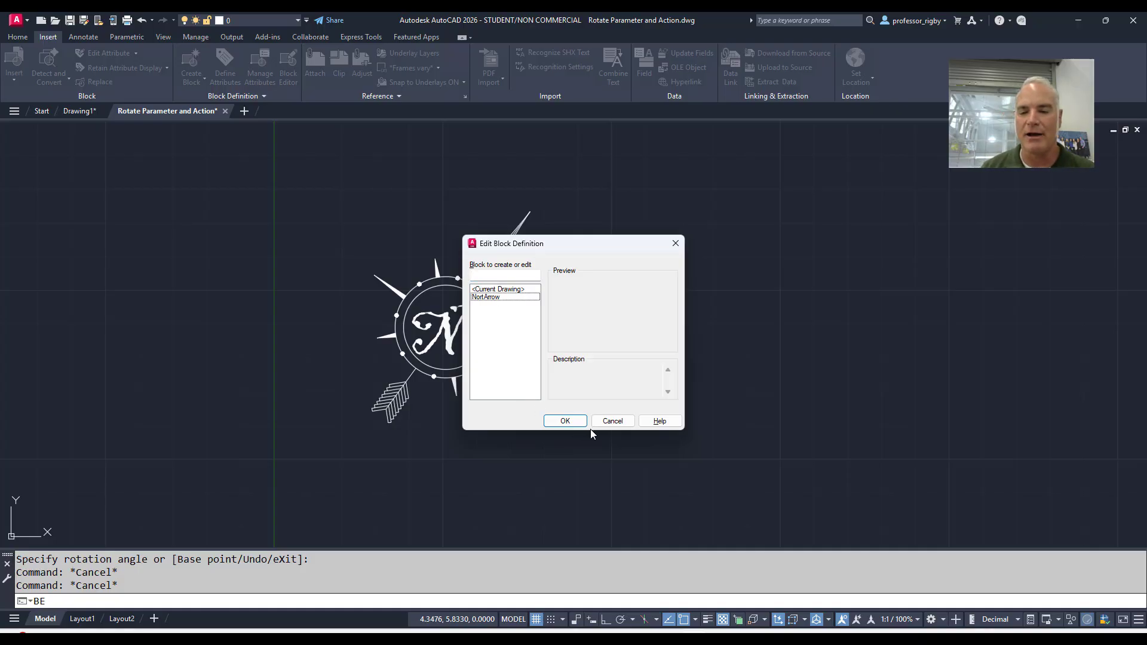
{"action": "left_click", "coordinate": [577, 421]}
{"action": "left_click", "coordinate": [645, 326]}
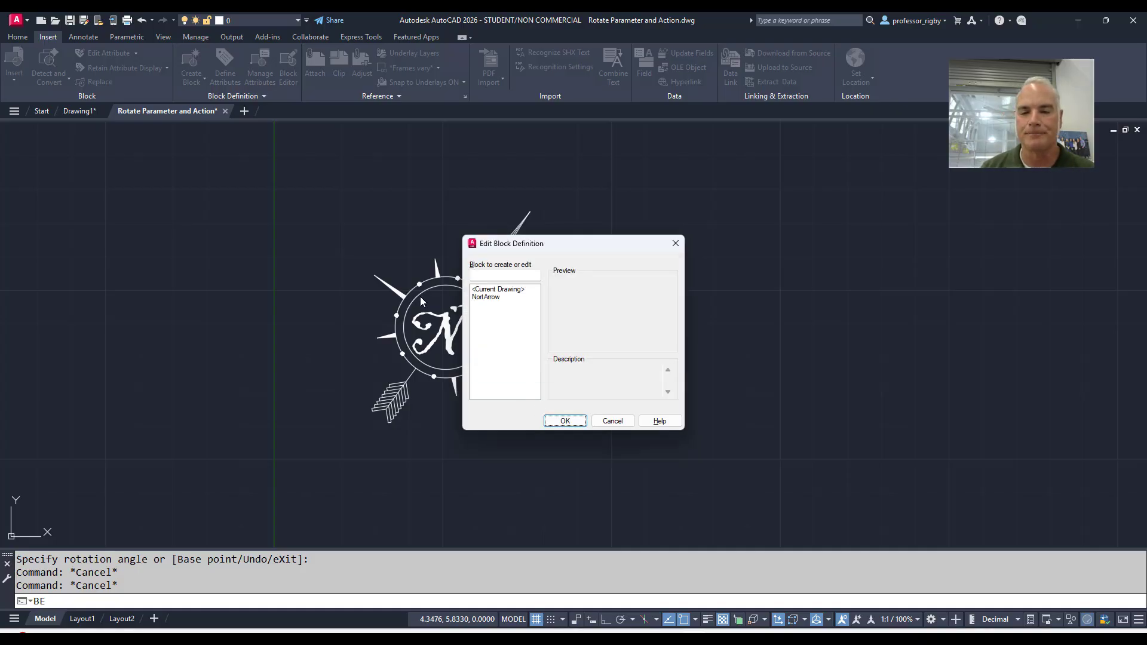
{"action": "left_click", "coordinate": [485, 297]}
{"action": "left_click", "coordinate": [565, 421]}
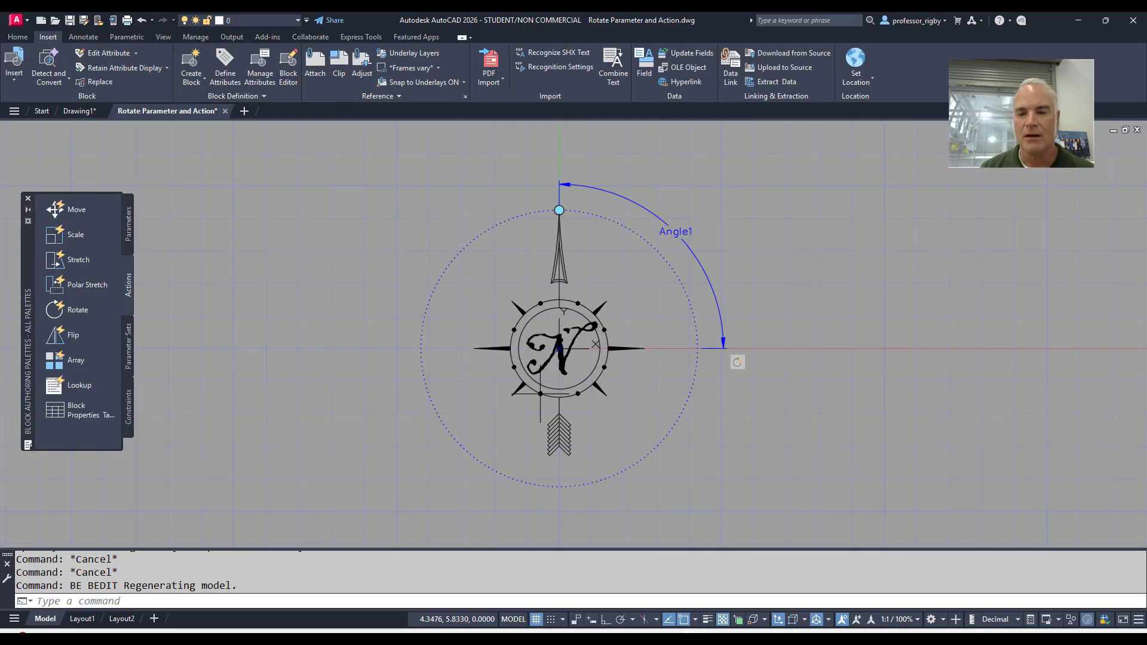
Select the Angle1 rotation parameter and display its properties, moving the palette slightly so its value set can be read
{"action": "left_click", "coordinate": [607, 188]}
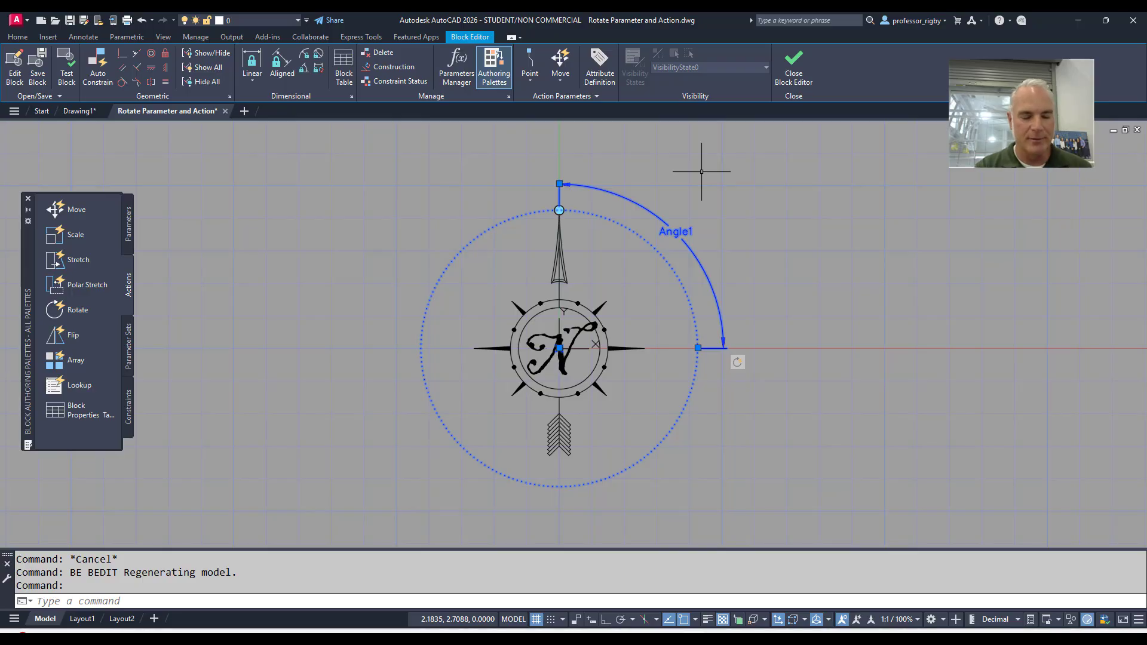
{"action": "type", "text": "ch"}
{"action": "key", "text": "Return"}
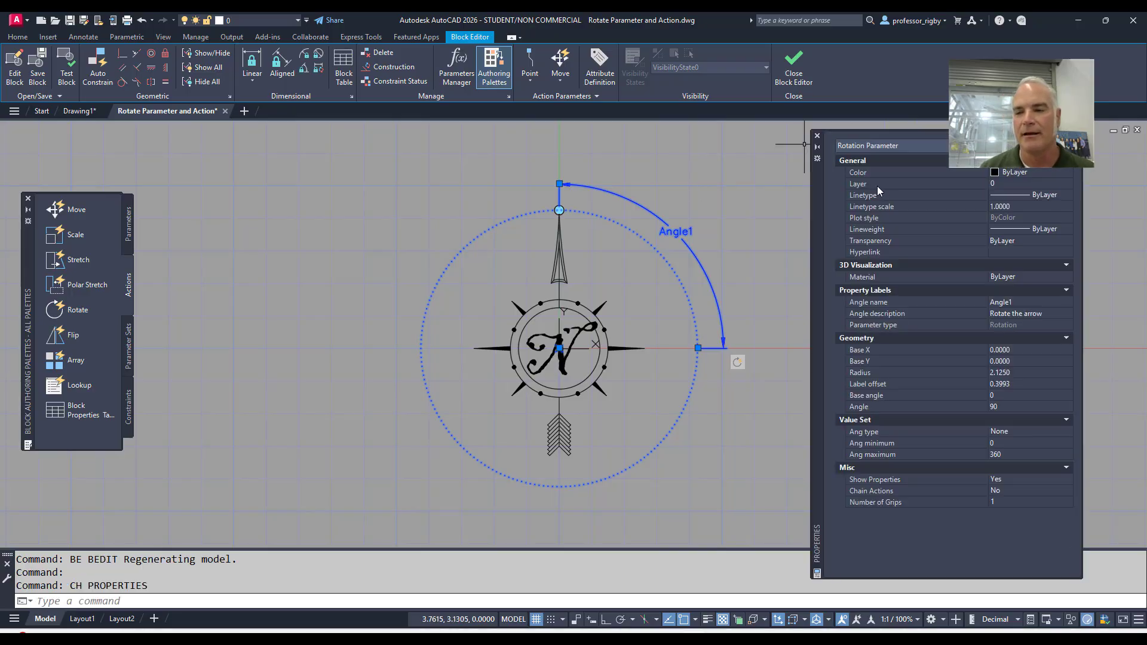
{"action": "left_click_drag", "start_coordinate": [821, 200], "coordinate": [809, 194]}
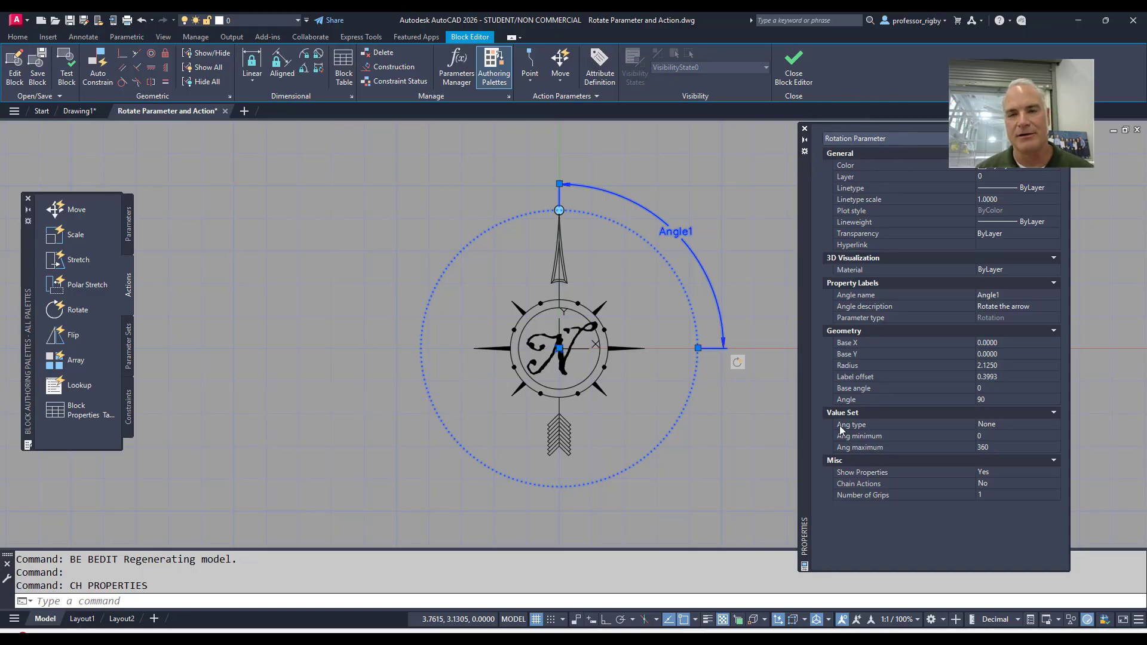
{"action": "mouse_move", "coordinate": [845, 429]}
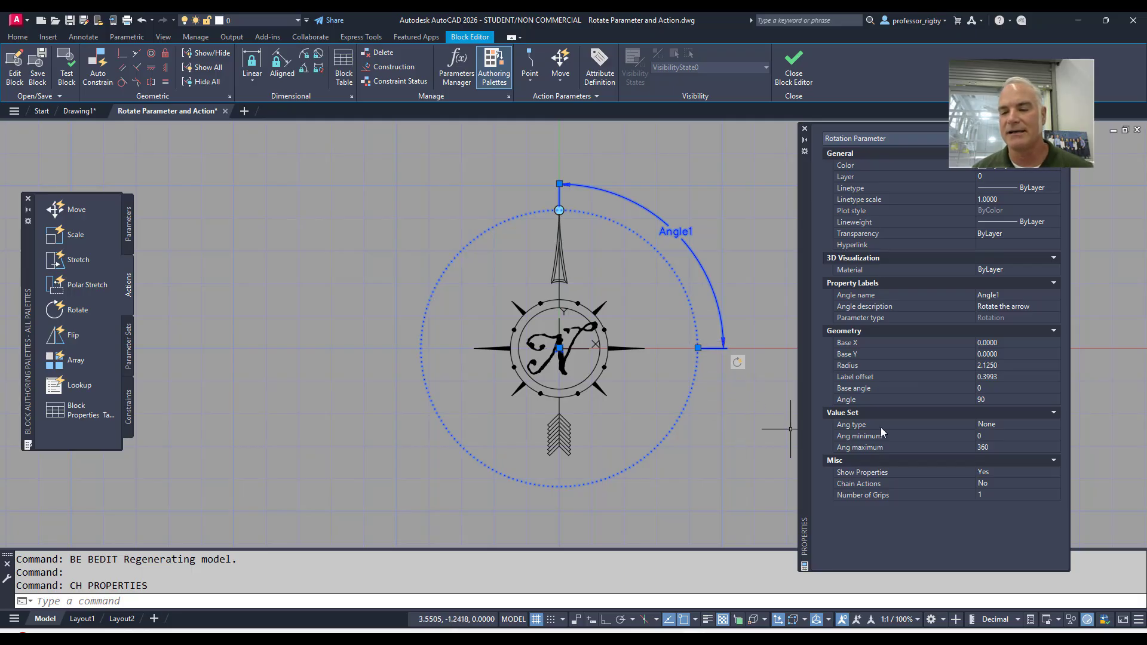
Set the rotation parameter's angle type to Increment with an angle increment of 5, and close the Block Editor, saving the changes
{"action": "left_click", "coordinate": [1014, 423]}
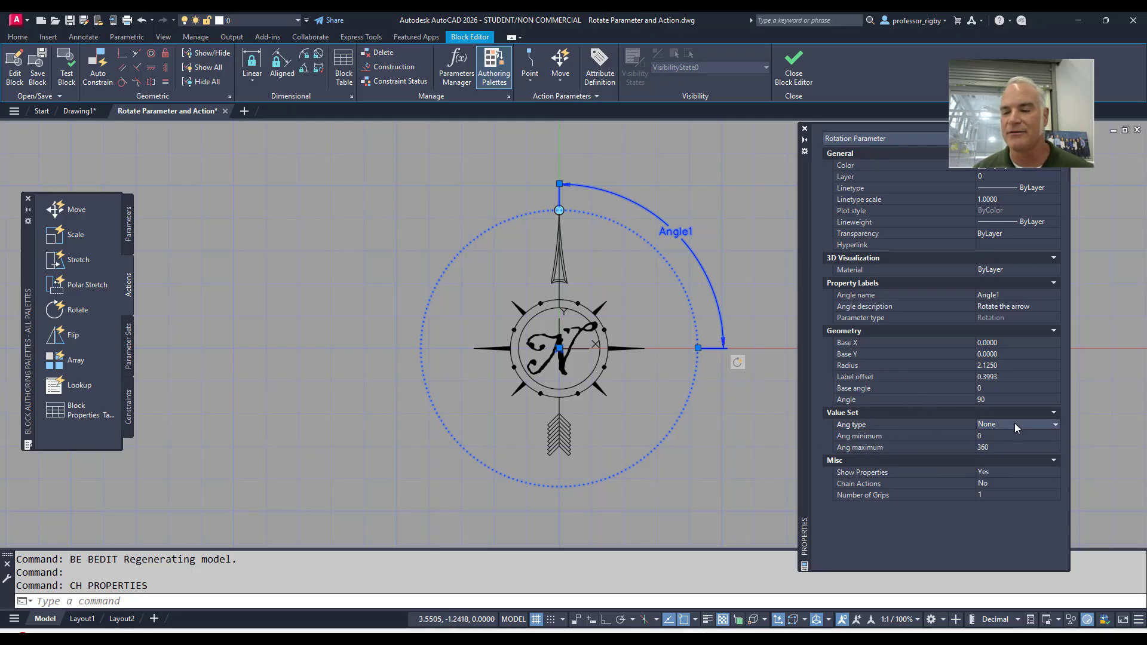
{"action": "left_click", "coordinate": [1015, 423]}
{"action": "left_click", "coordinate": [1001, 448]}
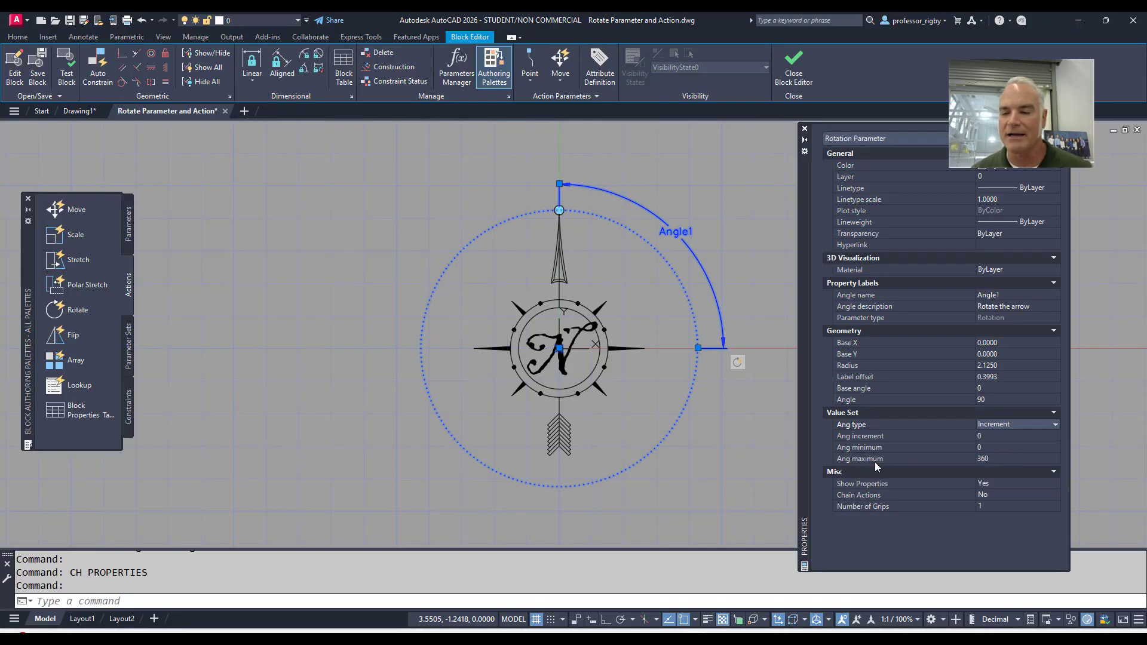
{"action": "left_click", "coordinate": [978, 437]}
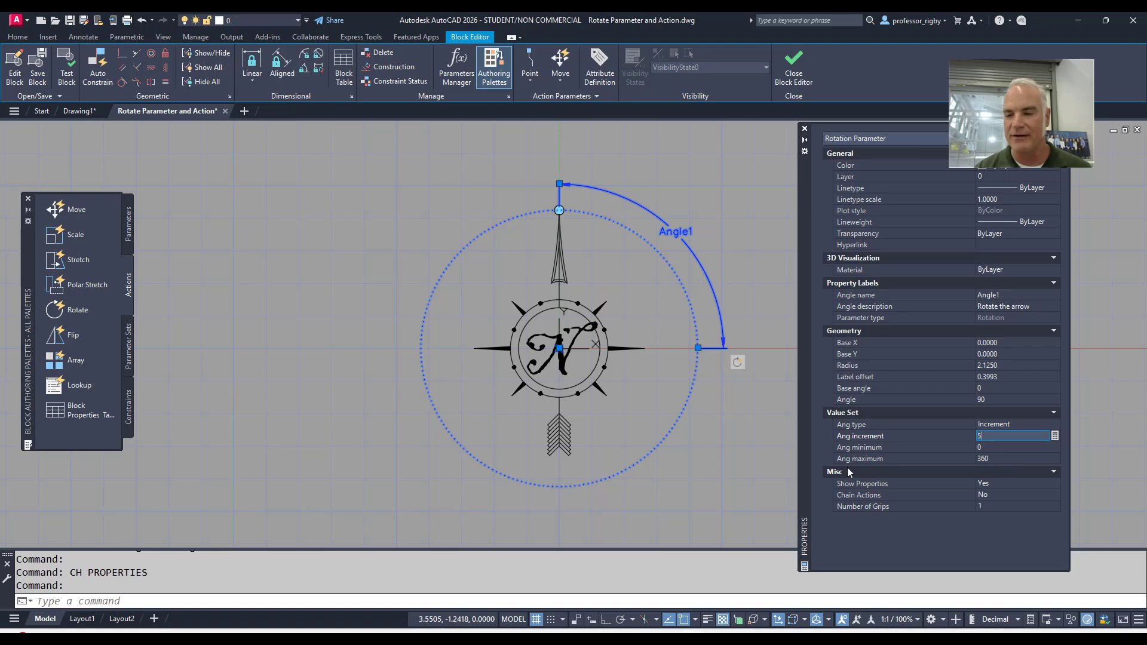
{"action": "key", "text": "Tab"}
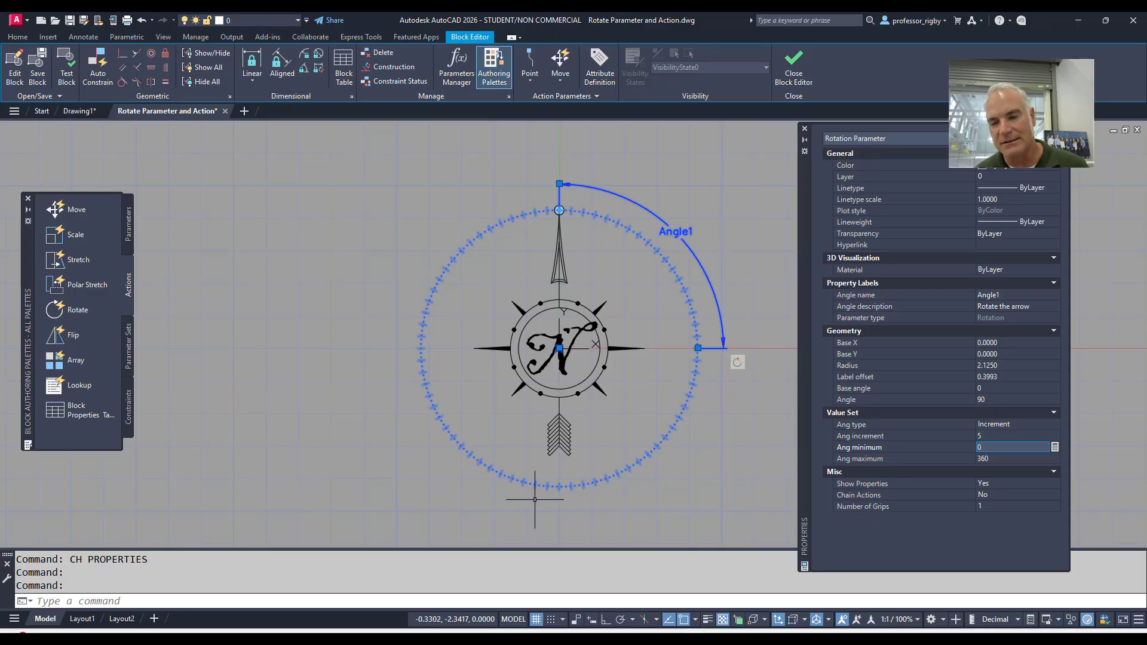
{"action": "left_click", "coordinate": [796, 66]}
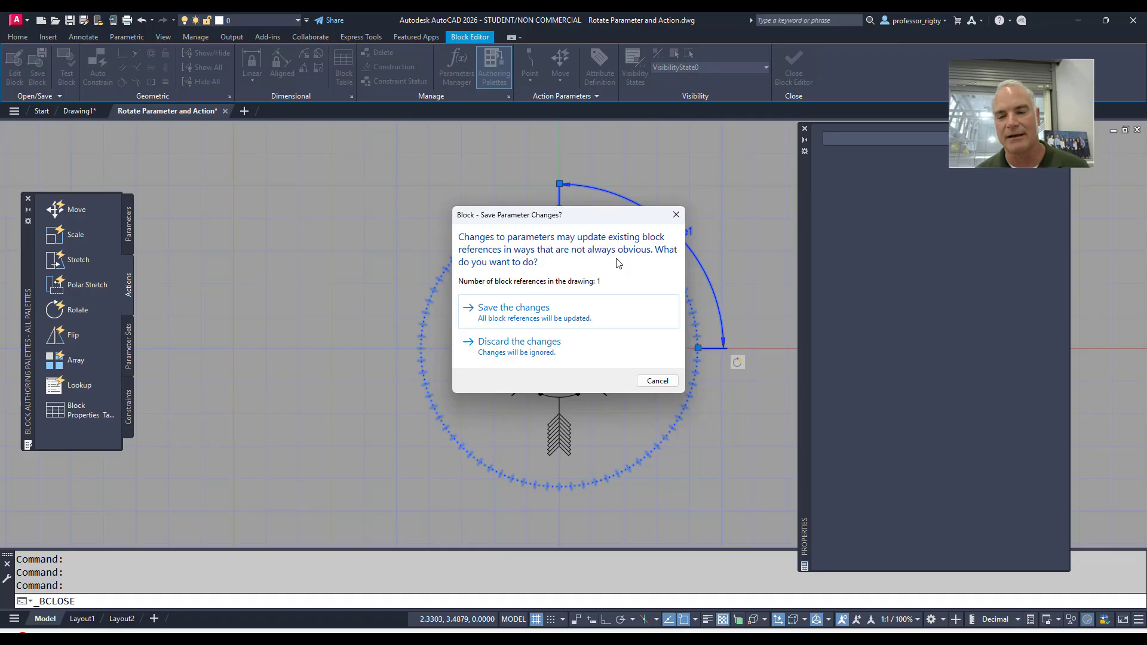
{"action": "left_click", "coordinate": [545, 307]}
Select the inserted north arrow and rotate it with its rotation grip to point straight up at 90 degrees, and to 225 degrees
{"action": "left_click", "coordinate": [522, 273]}
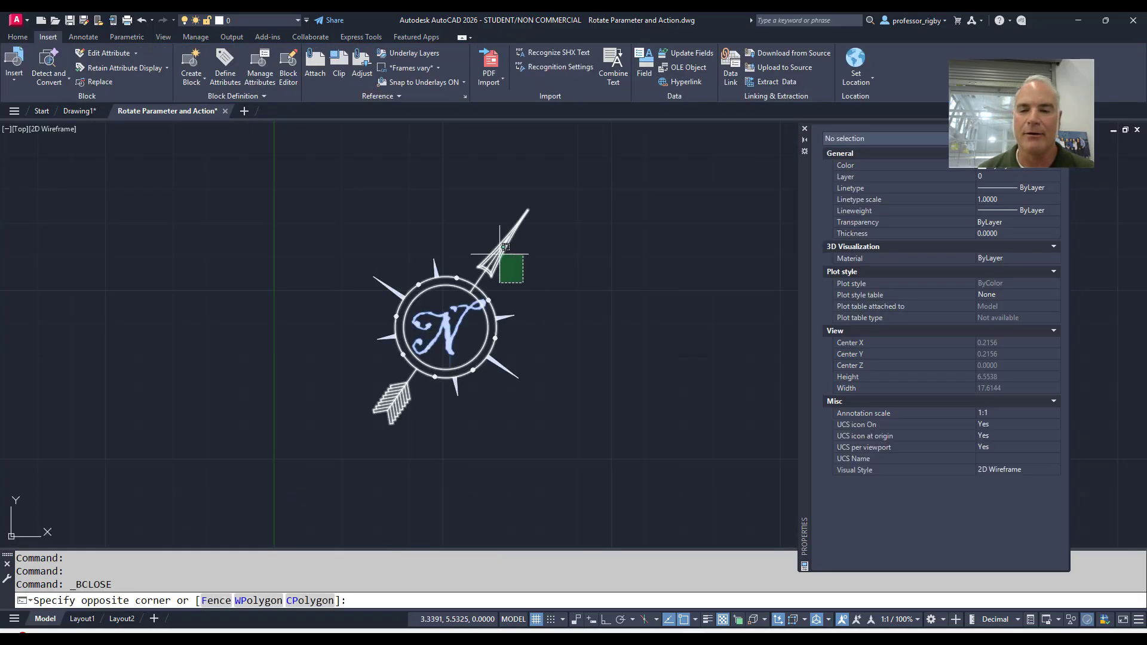
{"action": "left_click", "coordinate": [502, 249]}
{"action": "left_click", "coordinate": [528, 209]}
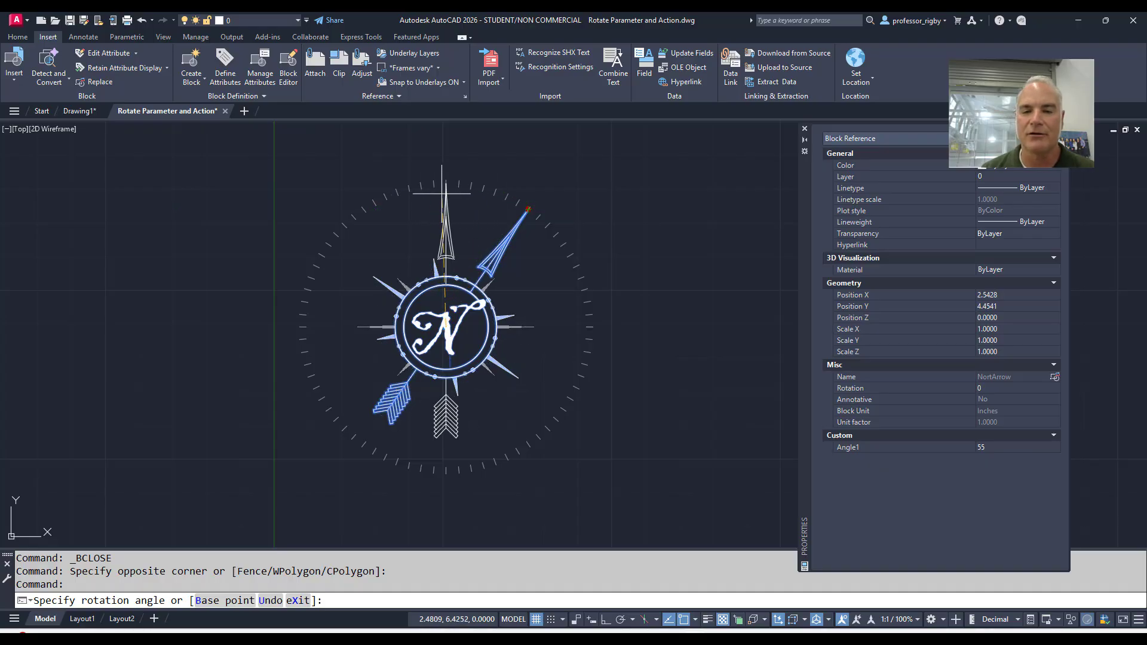
{"action": "left_click", "coordinate": [446, 182]}
{"action": "left_click", "coordinate": [461, 193]}
{"action": "left_click", "coordinate": [434, 169]}
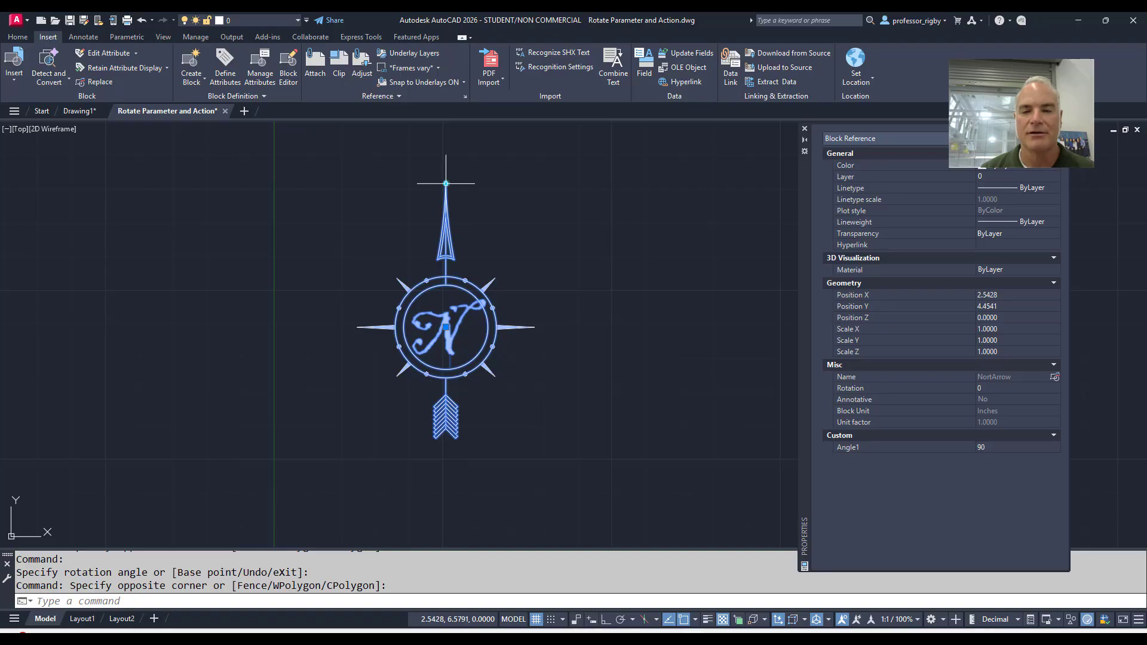
{"action": "left_click", "coordinate": [446, 183]}
{"action": "left_click", "coordinate": [320, 443]}
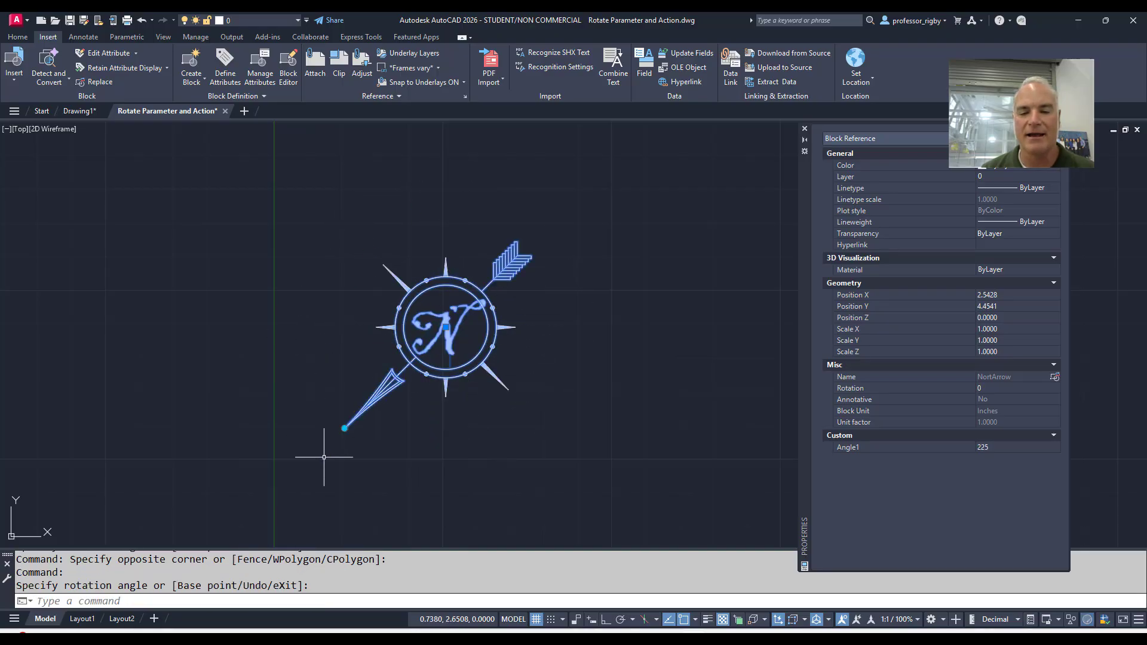